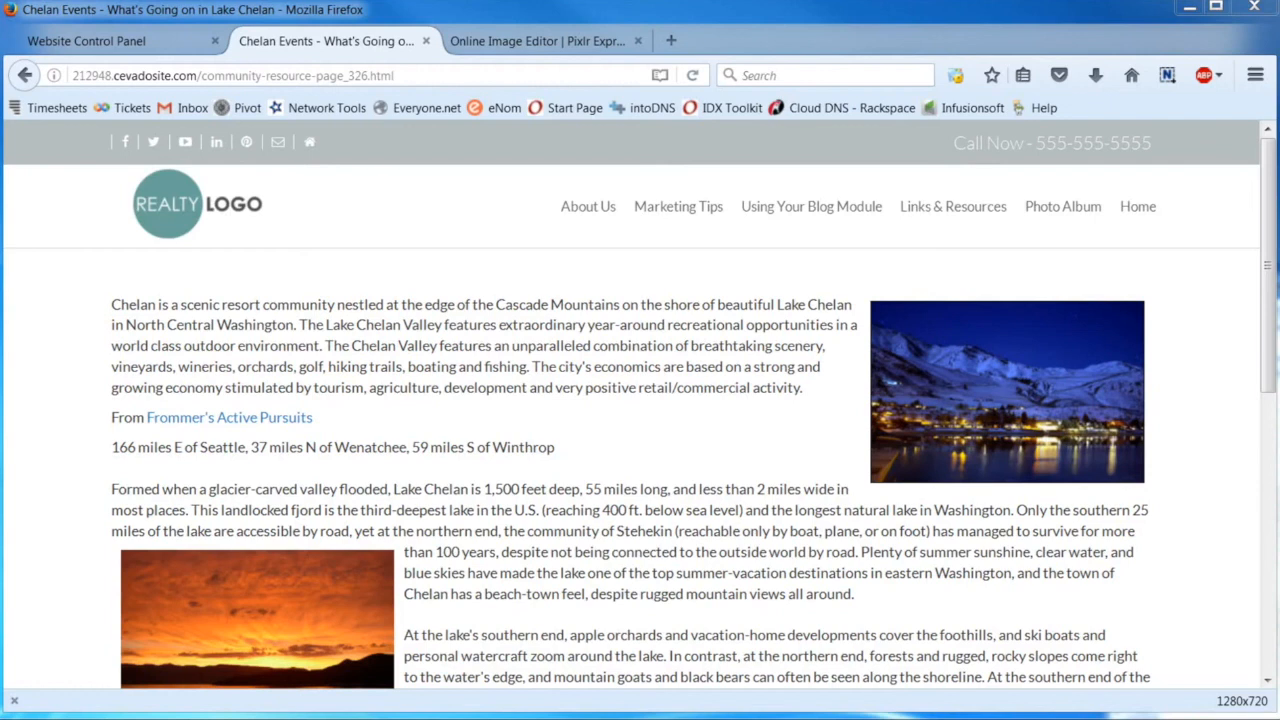
Switch to Pixlr Express and open the Hydroplane picture from the Tutorial Images folder
{"action": "left_click", "coordinate": [475, 40]}
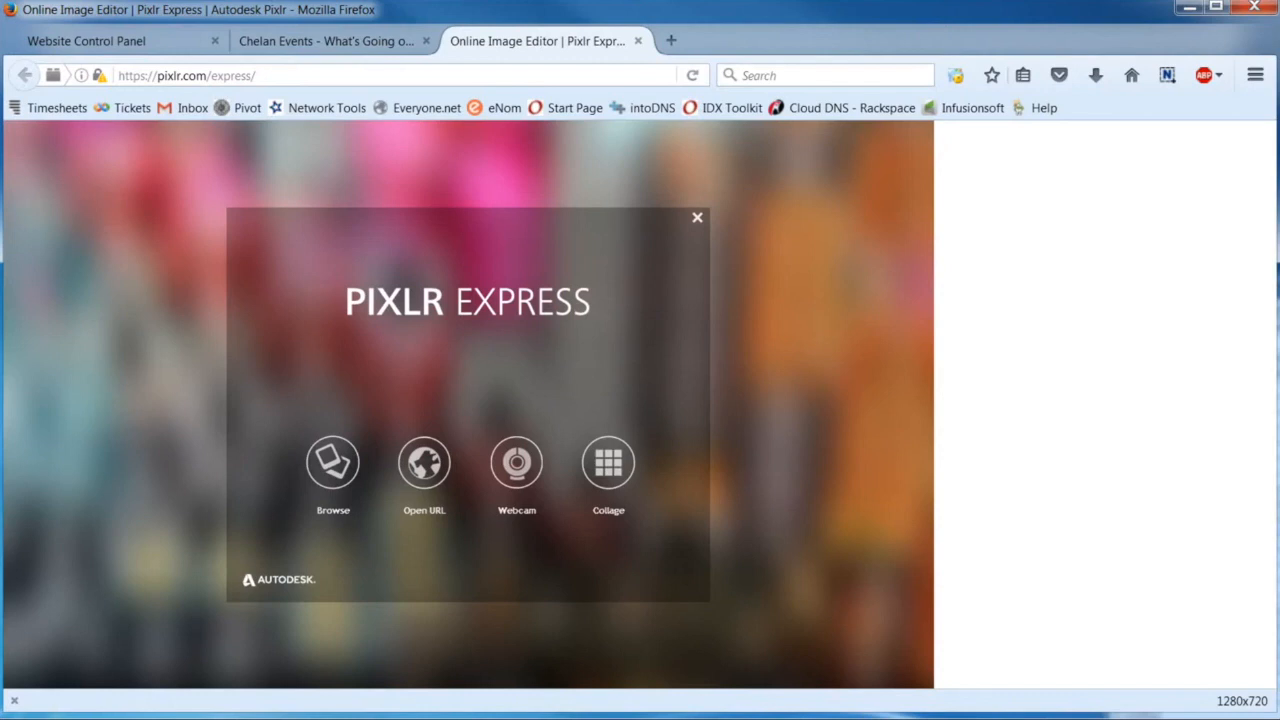
{"action": "left_click", "coordinate": [336, 42]}
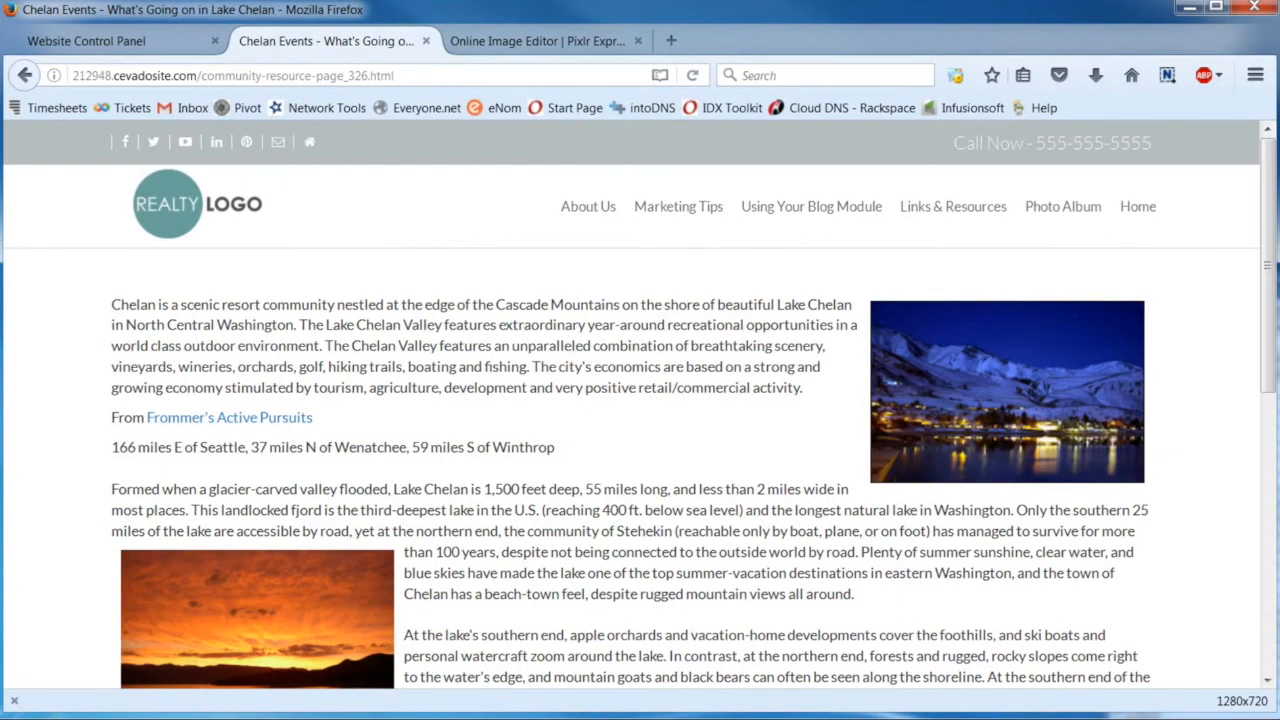
{"action": "left_click", "coordinate": [480, 38]}
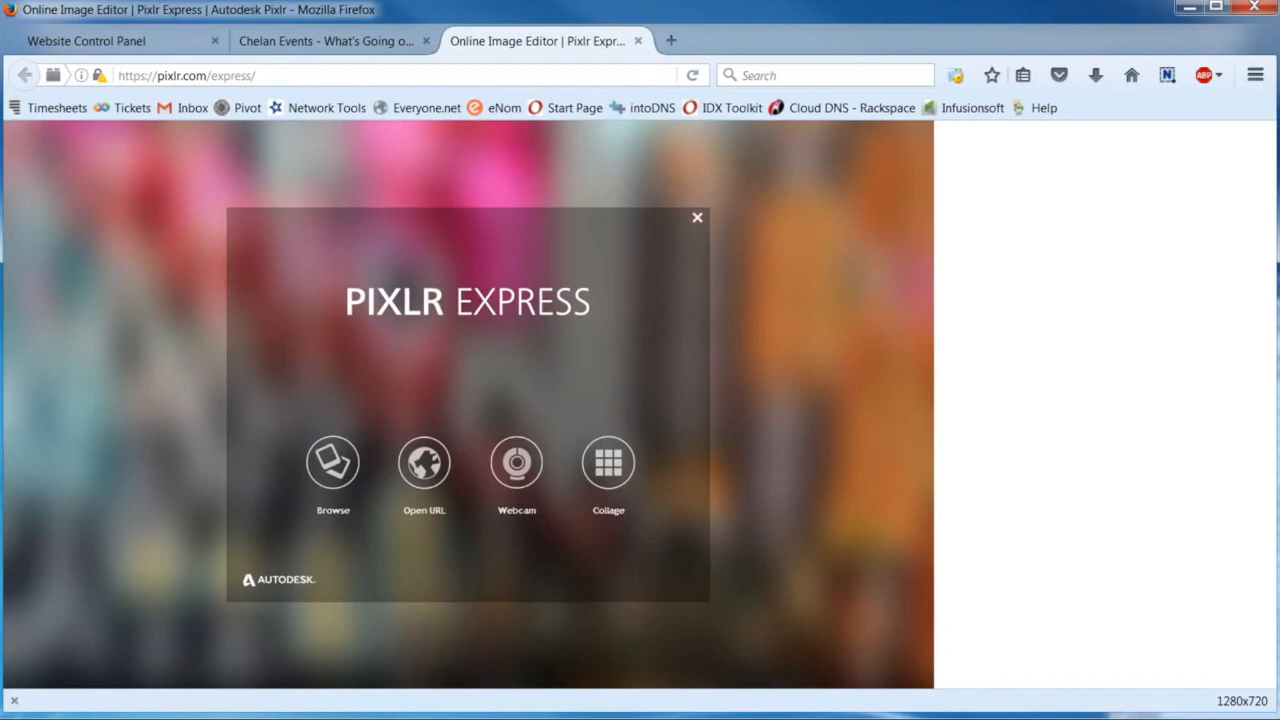
{"action": "left_click", "coordinate": [279, 75]}
{"action": "left_click_drag", "start_coordinate": [256, 75], "coordinate": [94, 72]}
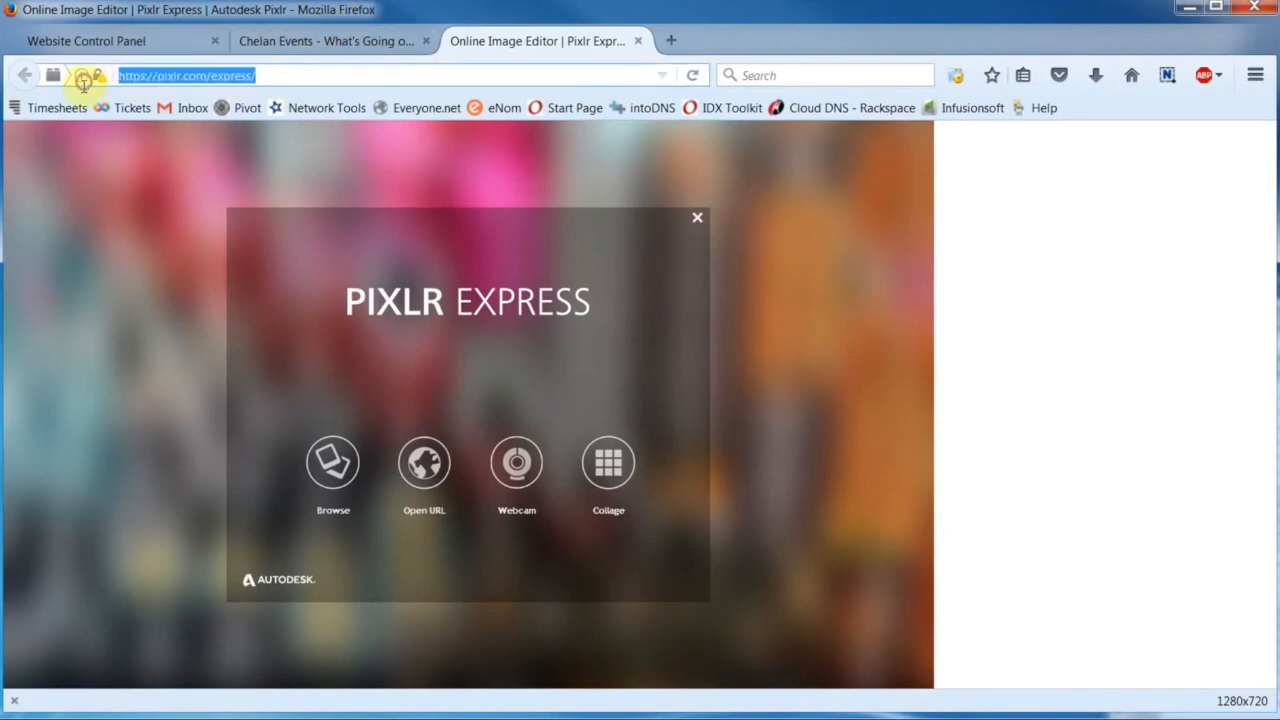
{"action": "left_click", "coordinate": [293, 75]}
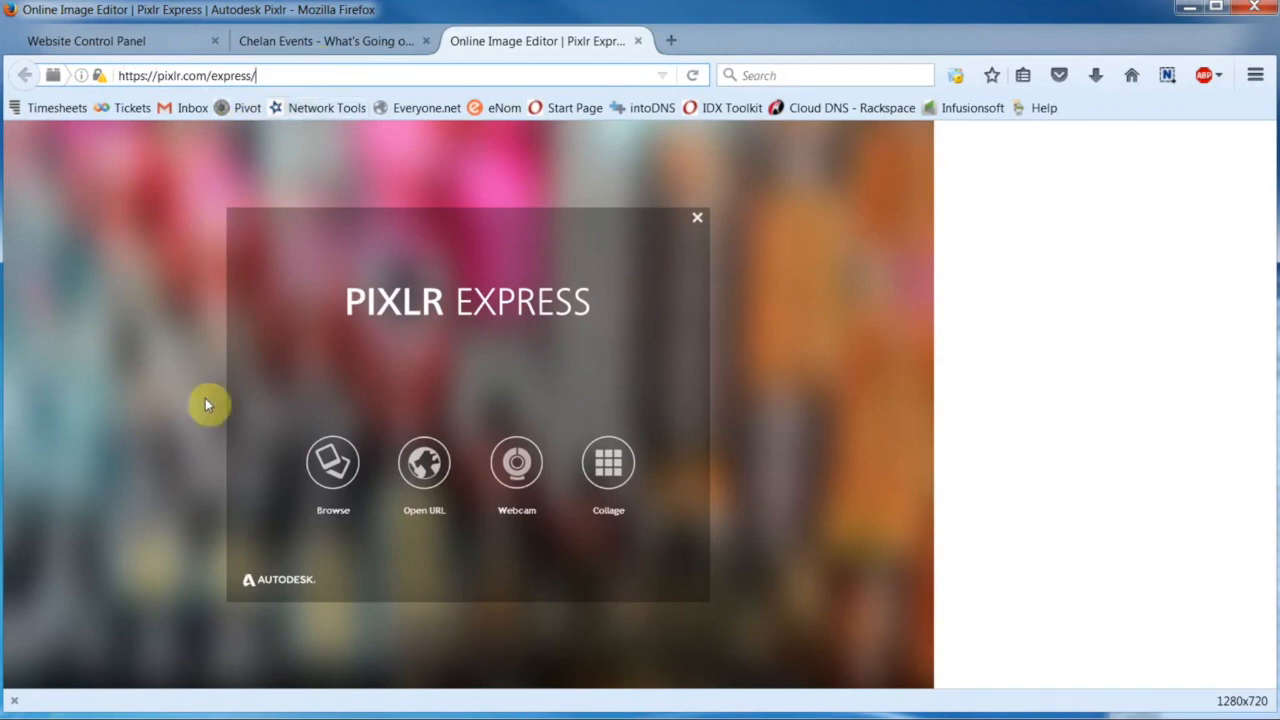
{"action": "left_click", "coordinate": [330, 458]}
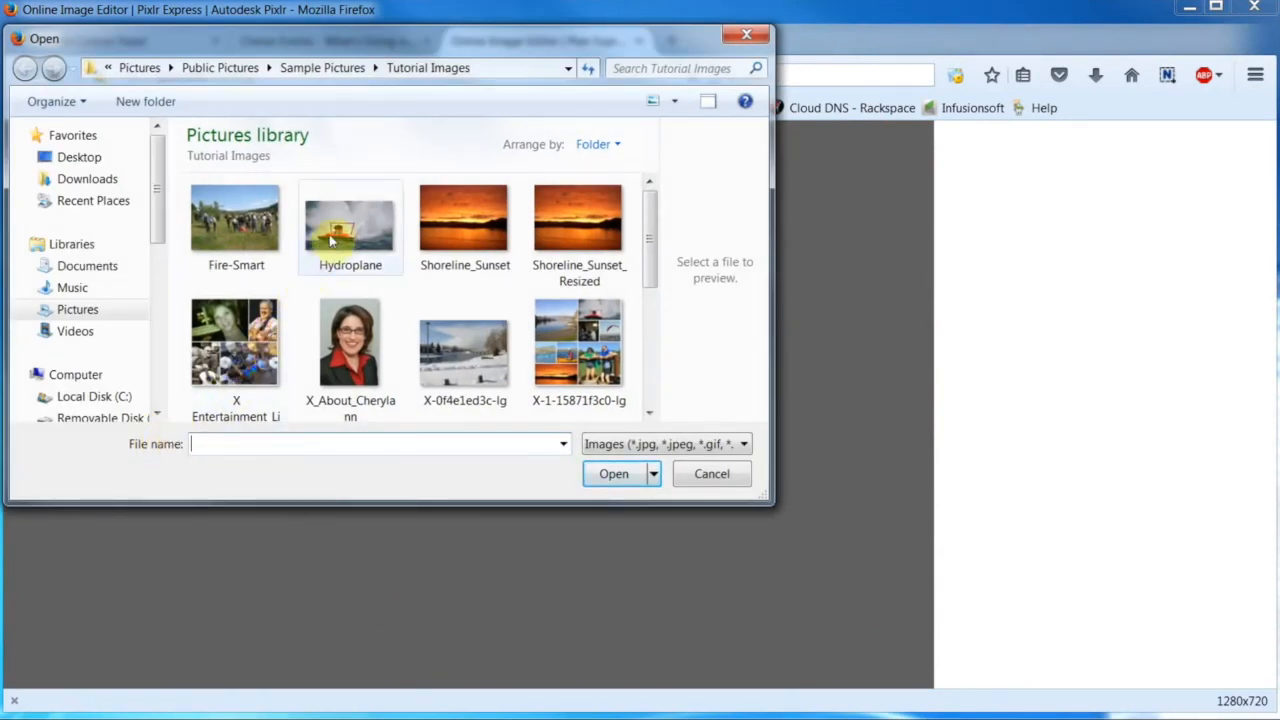
{"action": "double_click", "coordinate": [332, 235]}
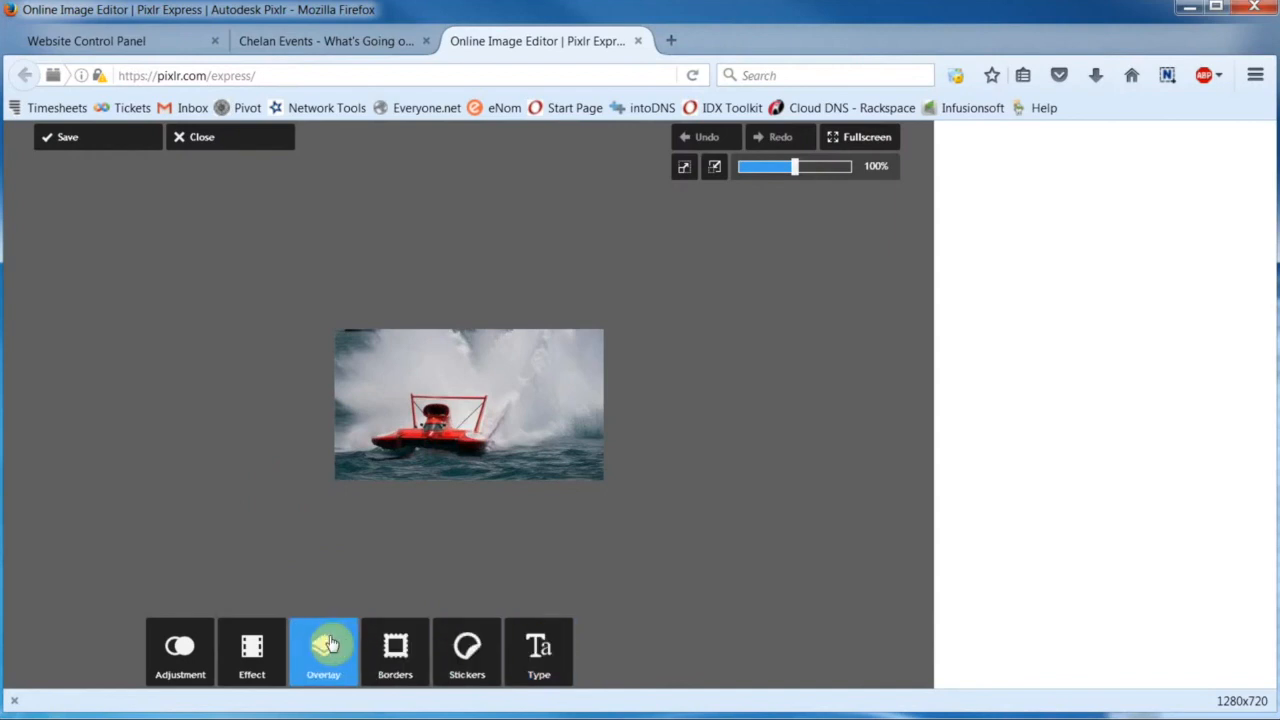
Apply the Luke effect from the Unicolor set to the boat photo with an amount of 100
{"action": "left_click", "coordinate": [178, 647]}
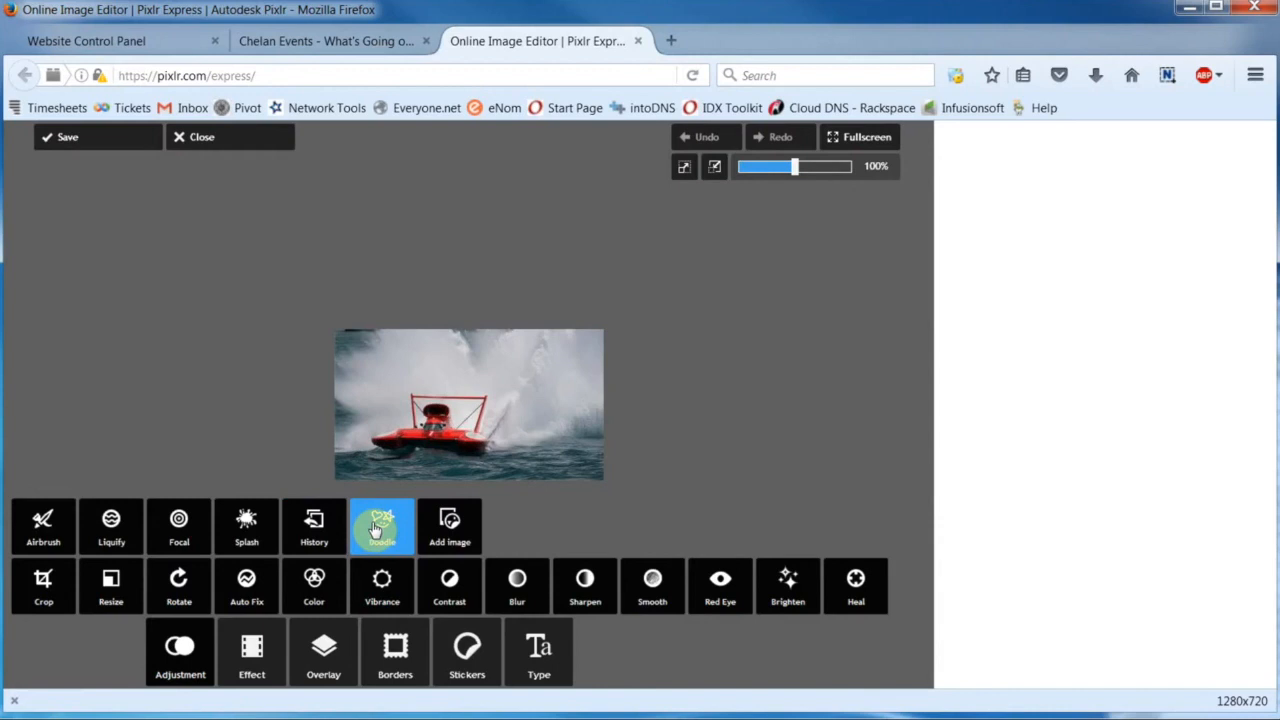
{"action": "left_click", "coordinate": [249, 664]}
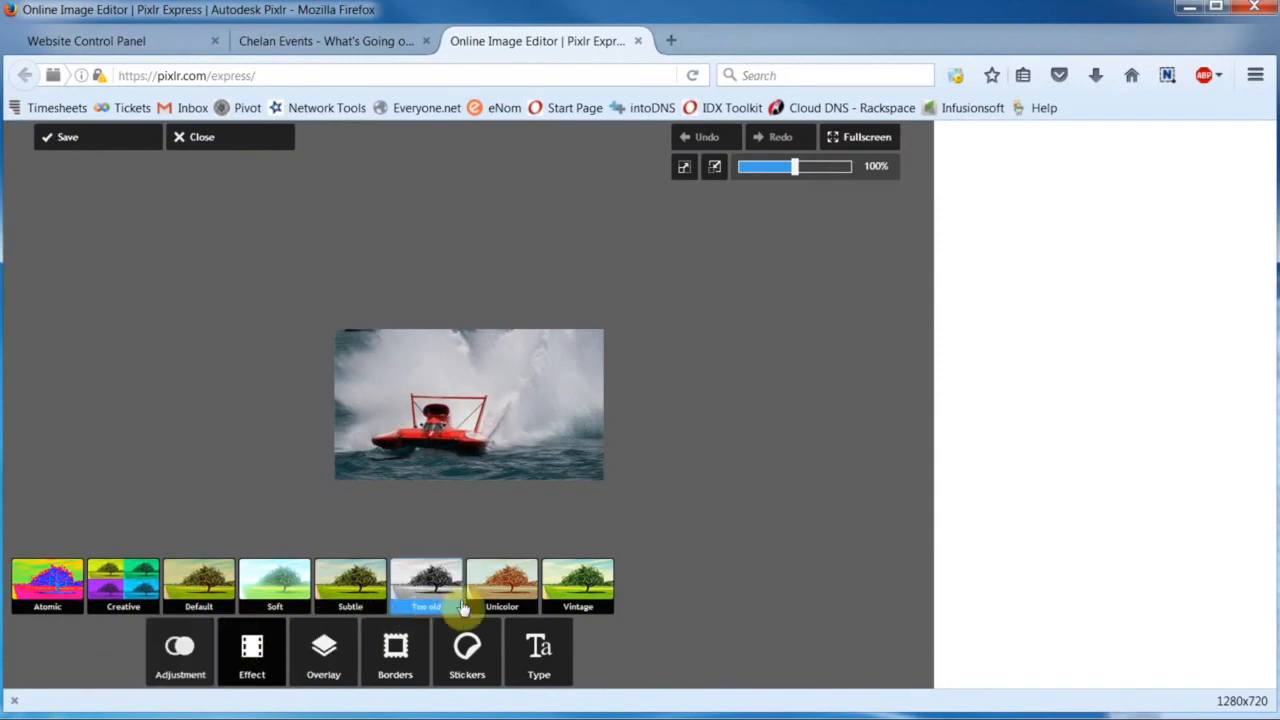
{"action": "left_click", "coordinate": [497, 599]}
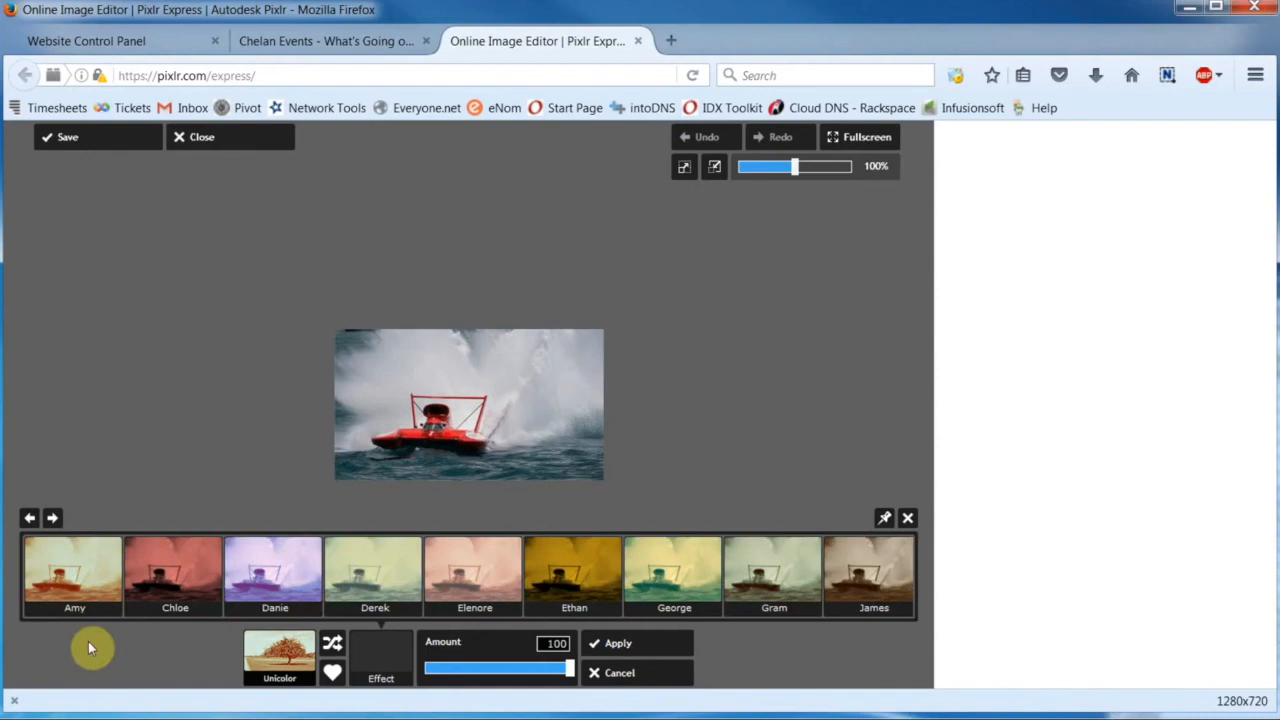
{"action": "left_click", "coordinate": [335, 651]}
{"action": "left_click", "coordinate": [335, 651]}
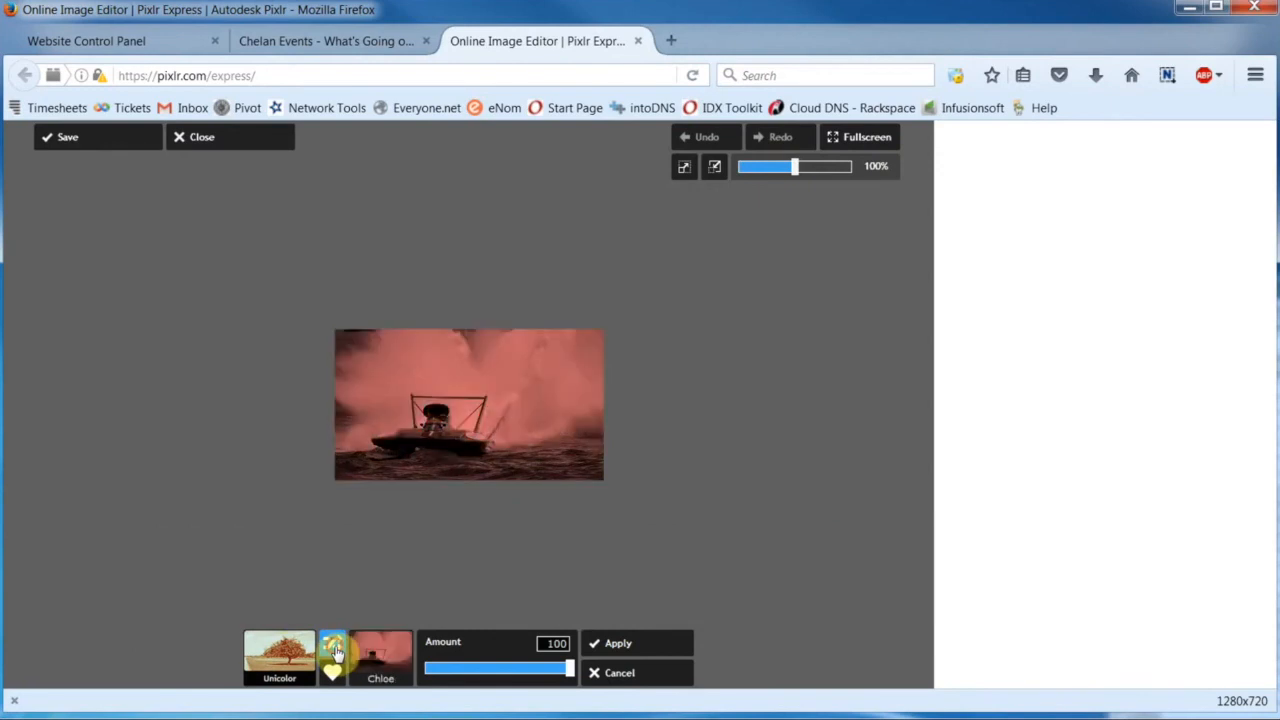
{"action": "left_click", "coordinate": [335, 651]}
{"action": "left_click", "coordinate": [335, 651]}
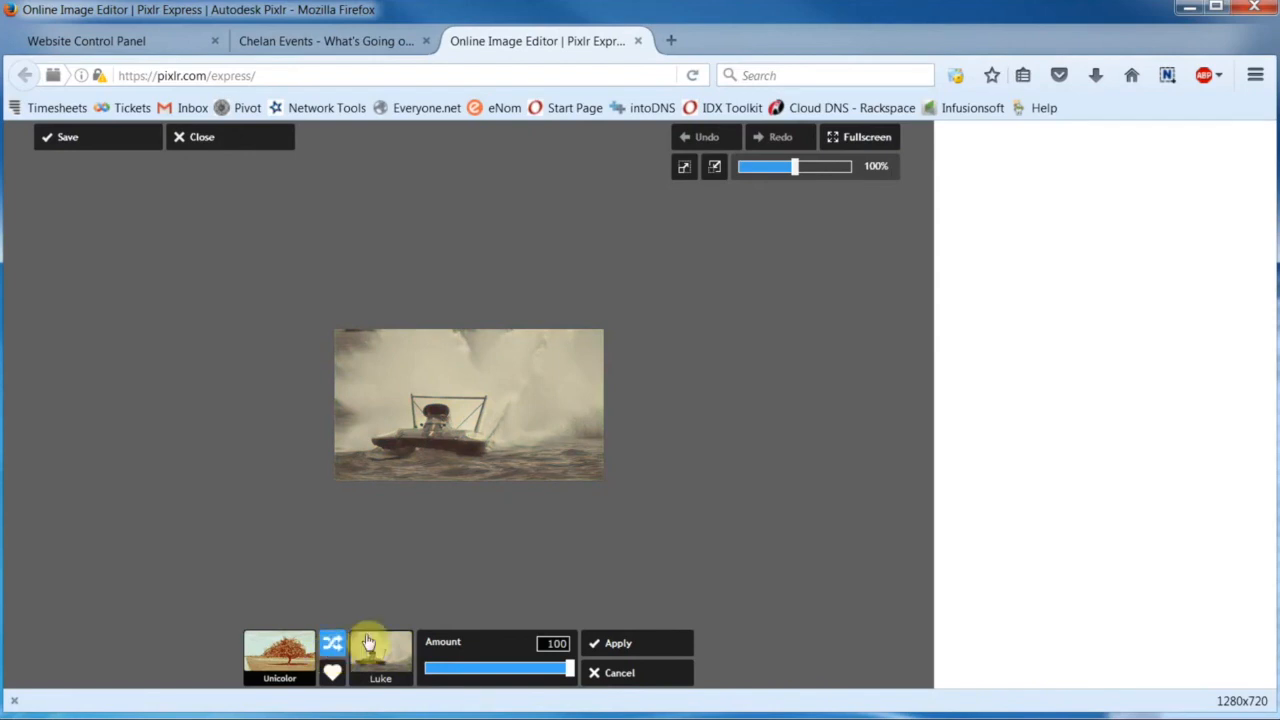
{"action": "mouse_move", "coordinate": [572, 678]}
{"action": "left_mouse_down"}
{"action": "mouse_move", "coordinate": [424, 677]}
{"action": "mouse_move", "coordinate": [577, 676]}
{"action": "left_mouse_up"}
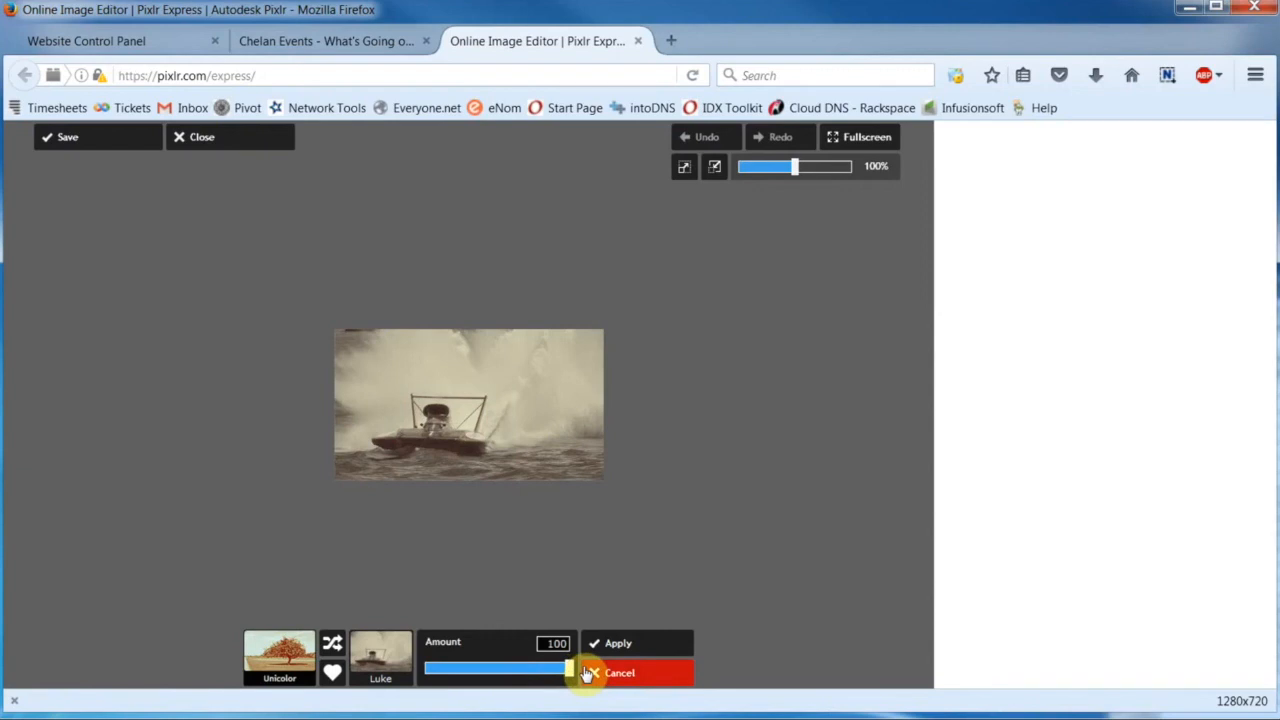
{"action": "left_click", "coordinate": [630, 644]}
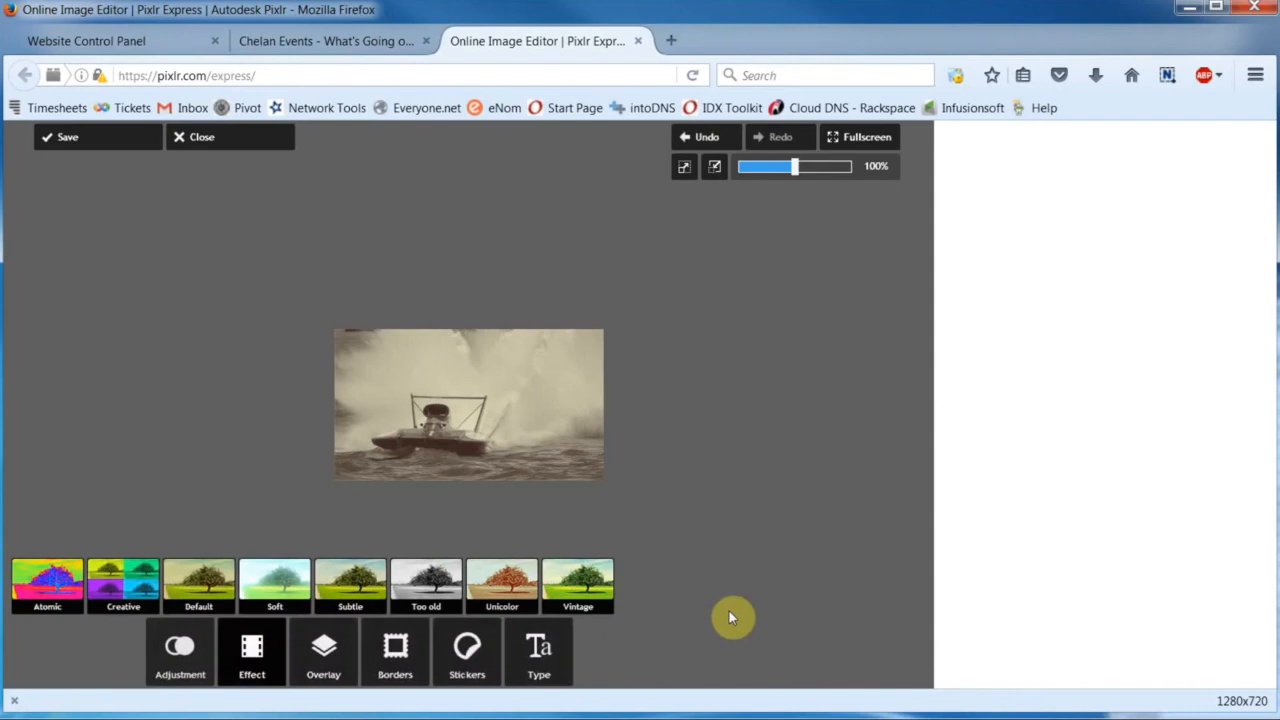
Add the text "Thunder On The Lake" to the photo in the Boycott font from the Grunge set
{"action": "left_click", "coordinate": [530, 660]}
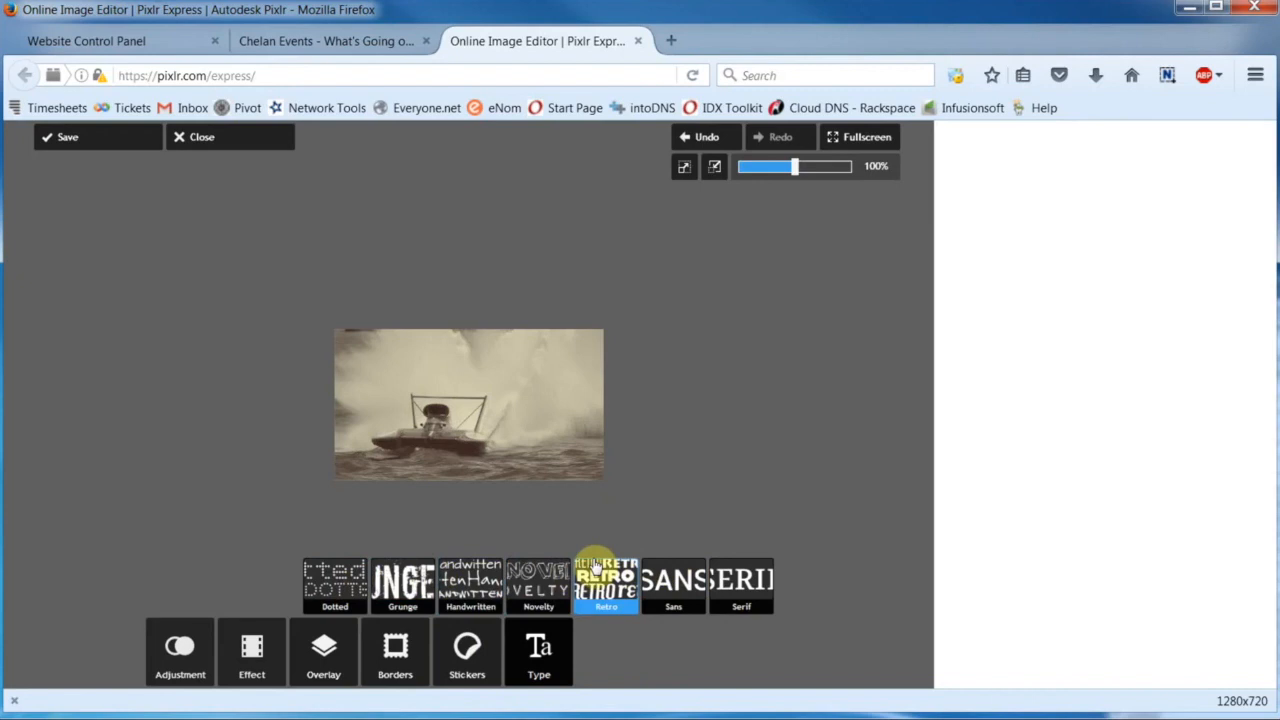
{"action": "left_click", "coordinate": [402, 592]}
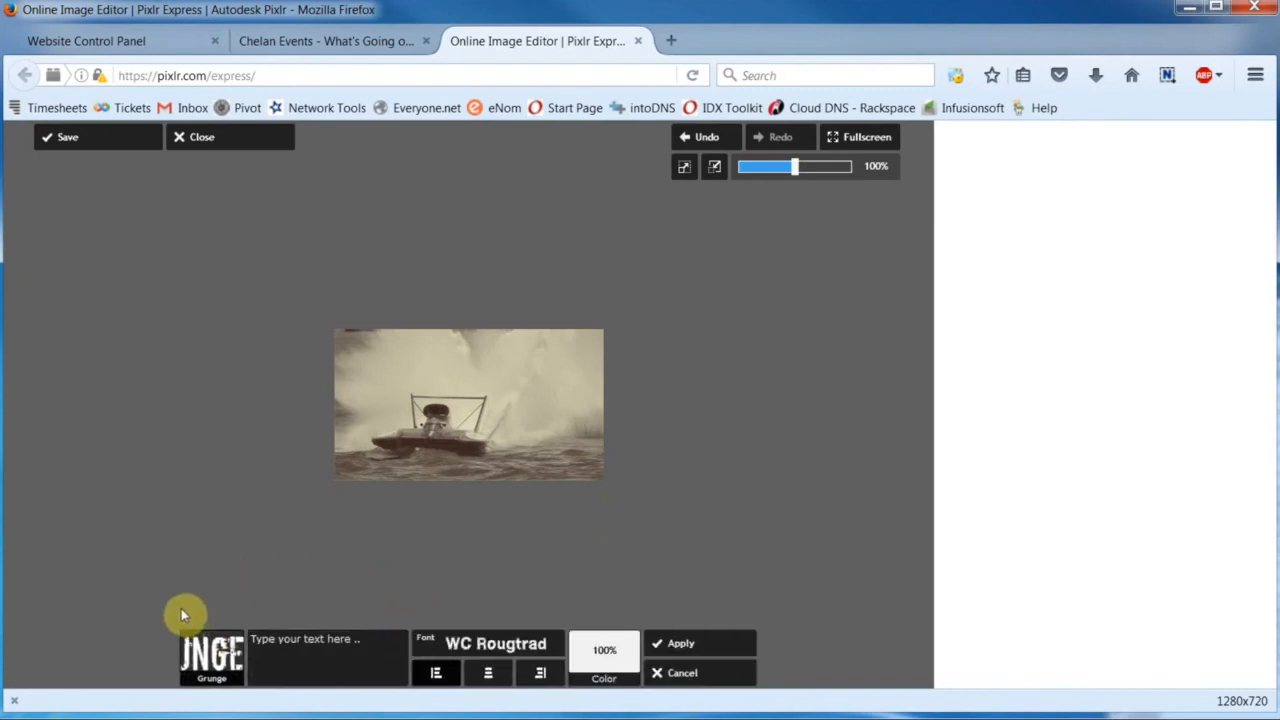
{"action": "left_click", "coordinate": [485, 652]}
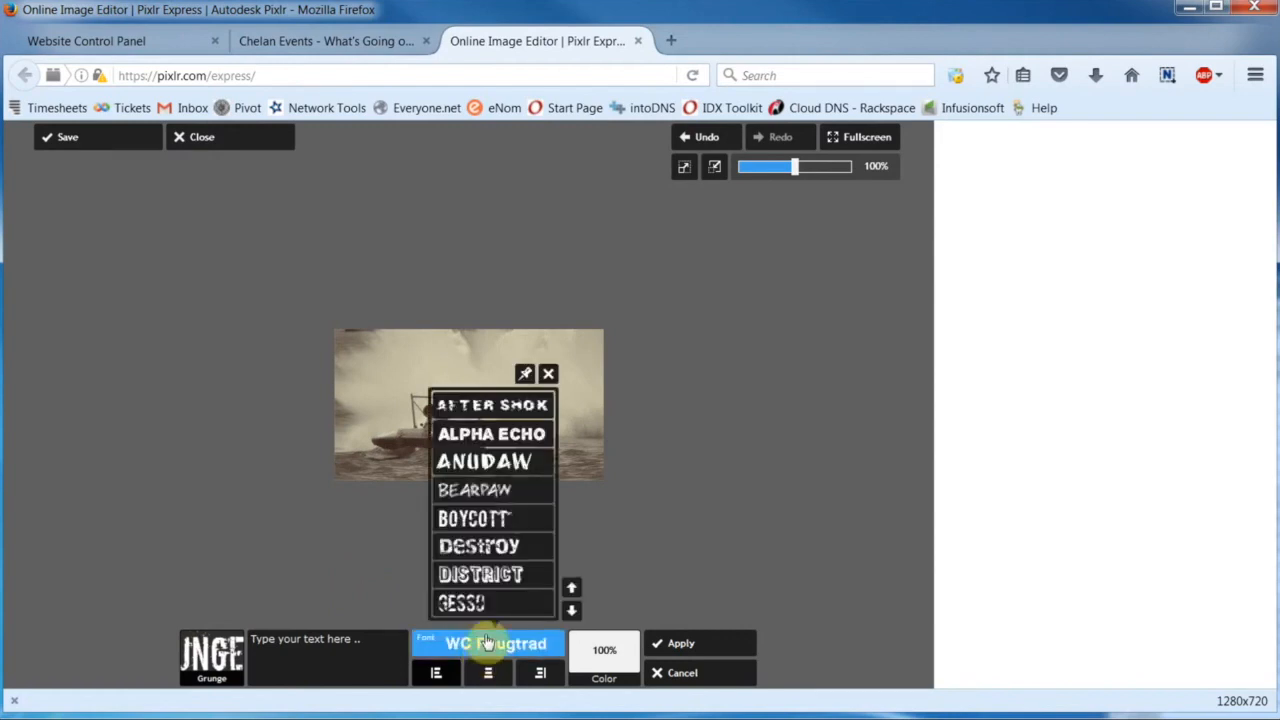
{"action": "left_click", "coordinate": [487, 520]}
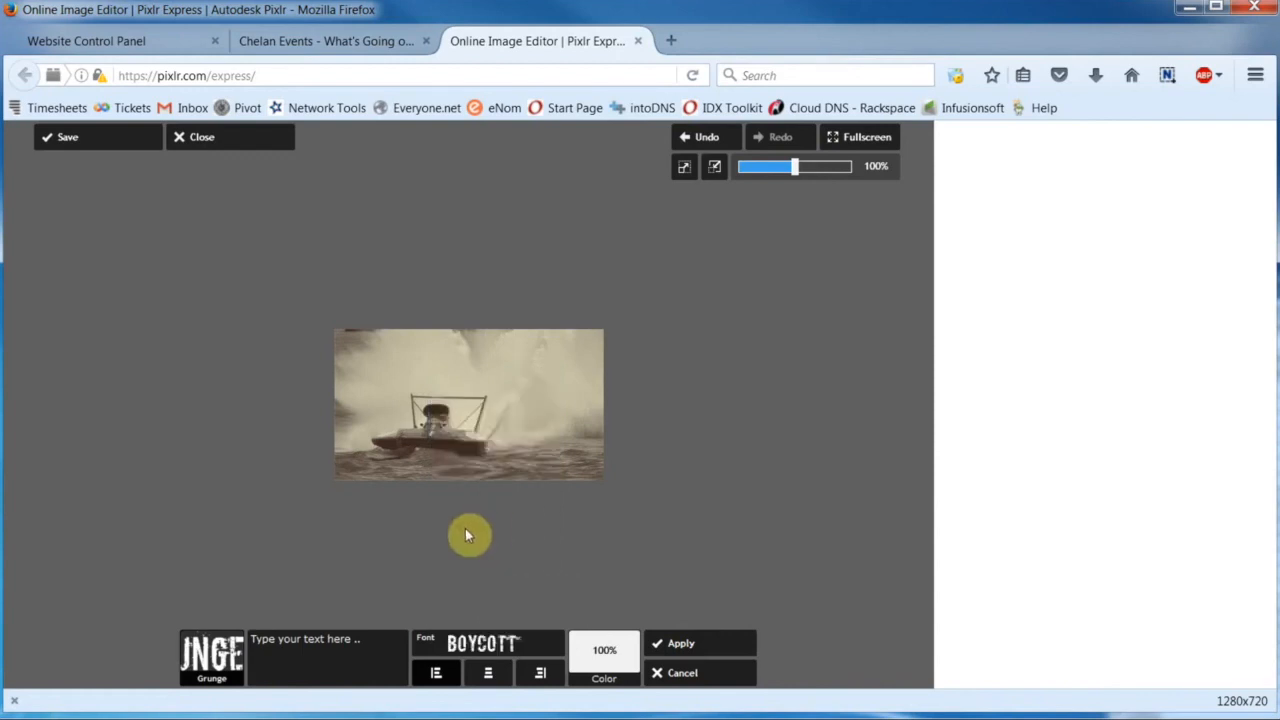
{"action": "left_click", "coordinate": [307, 666]}
{"action": "type", "text": "T"}
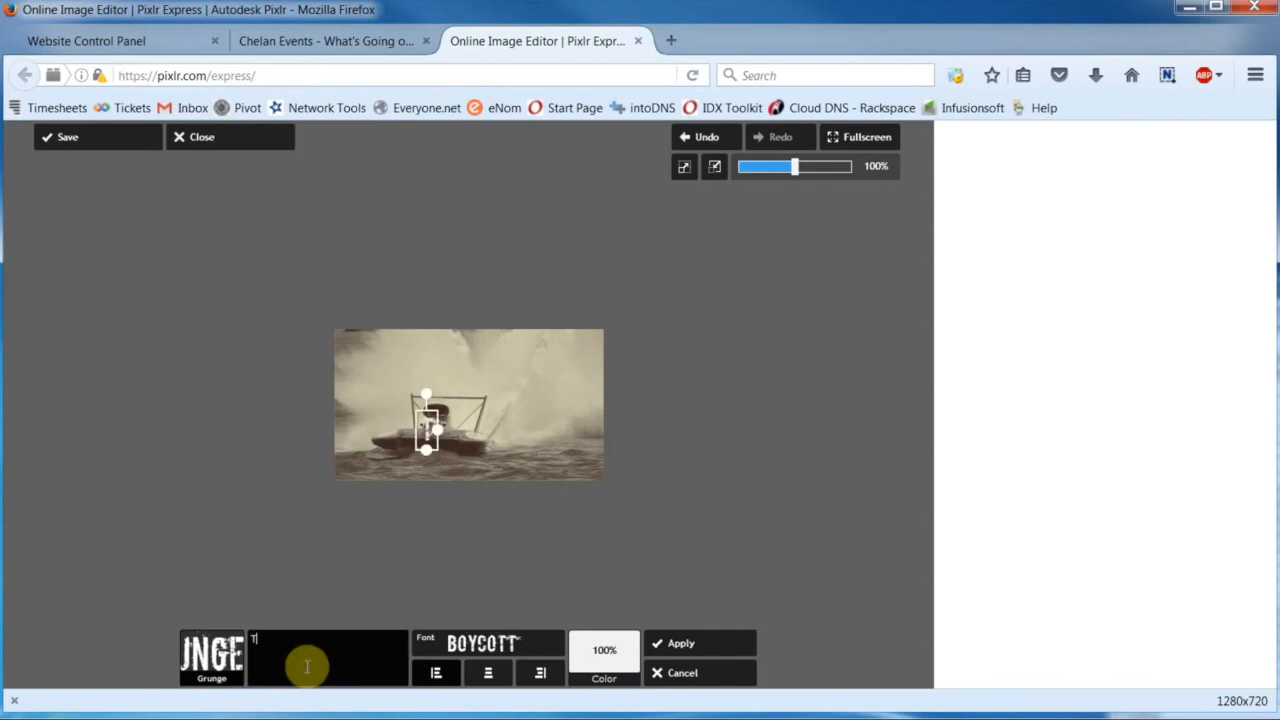
{"action": "type", "text": "hunder O"}
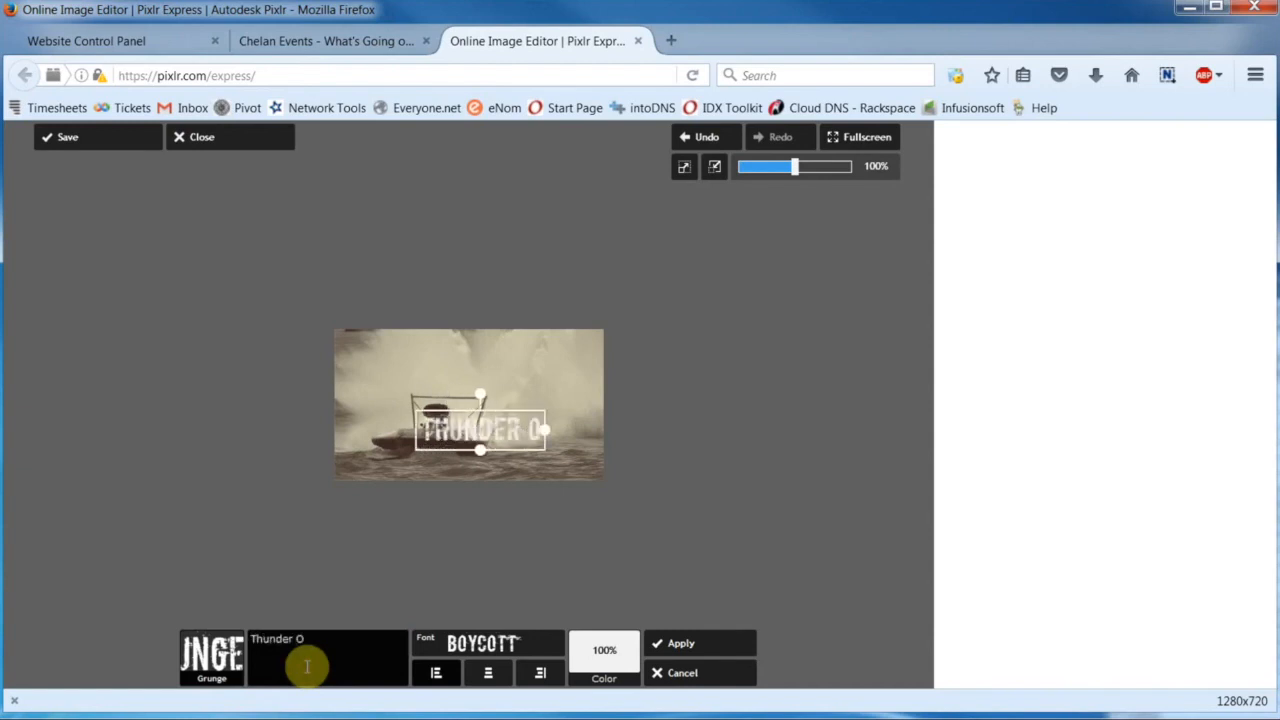
{"action": "type", "text": "n The Lake"}
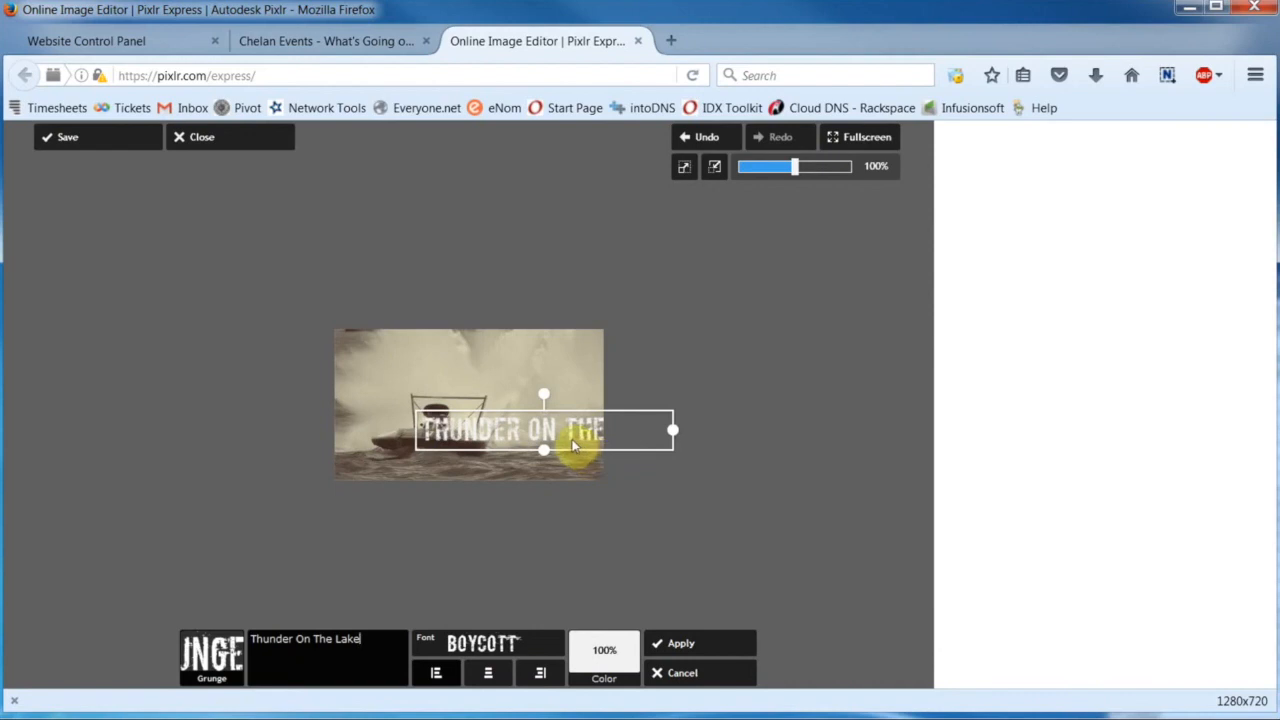
Fit the caption at a smaller size into the photo's upper-right corner and apply it in a near-black colour
{"action": "left_click_drag", "start_coordinate": [567, 430], "coordinate": [486, 416]}
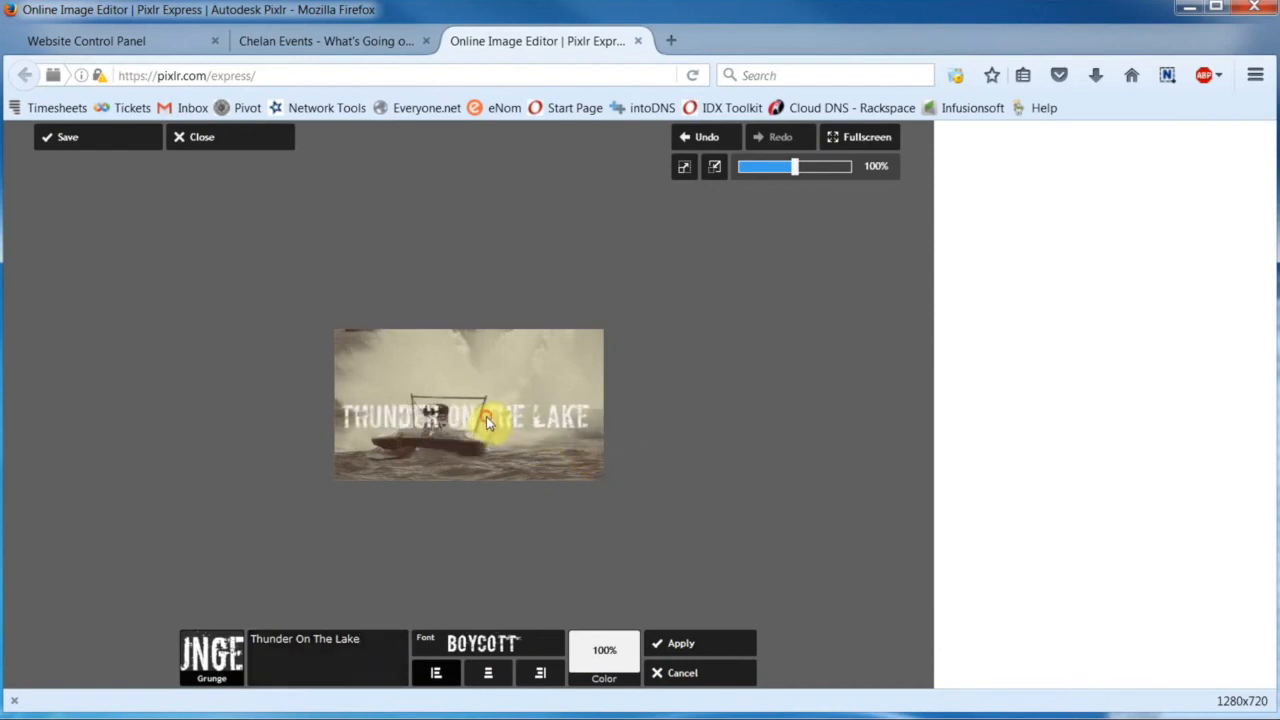
{"action": "left_click_drag", "start_coordinate": [591, 423], "coordinate": [541, 353]}
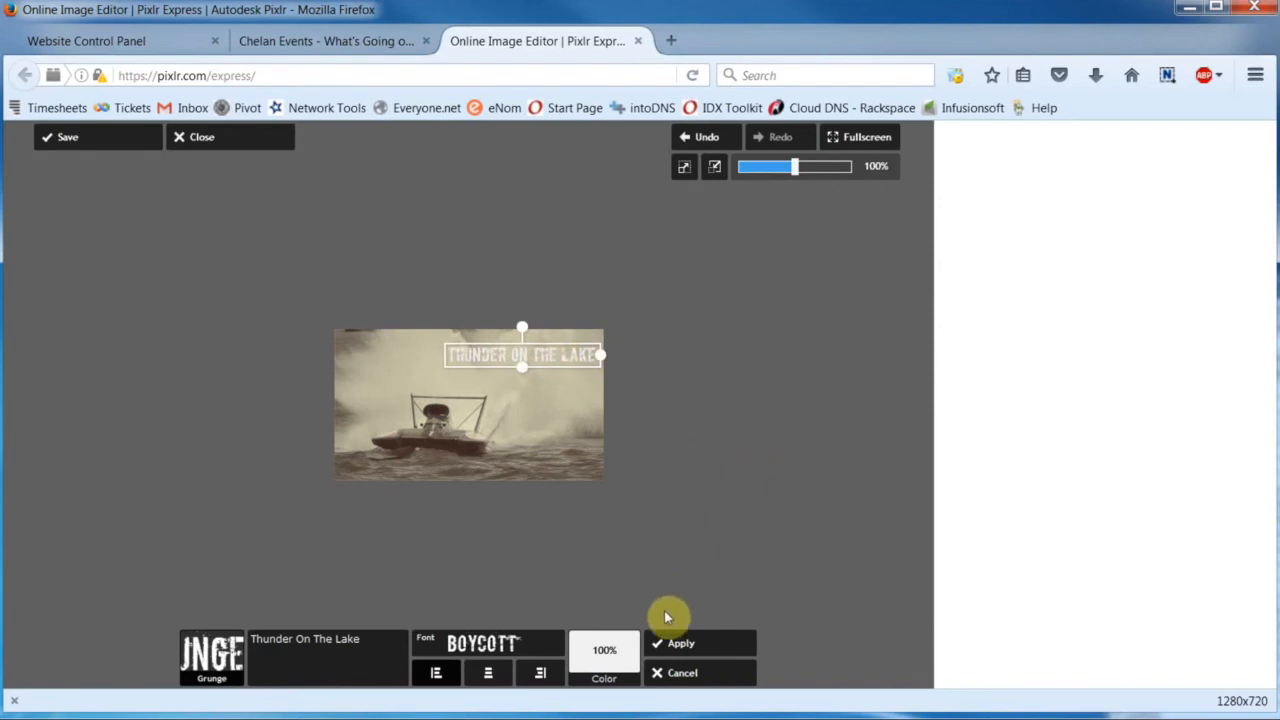
{"action": "left_click", "coordinate": [606, 680]}
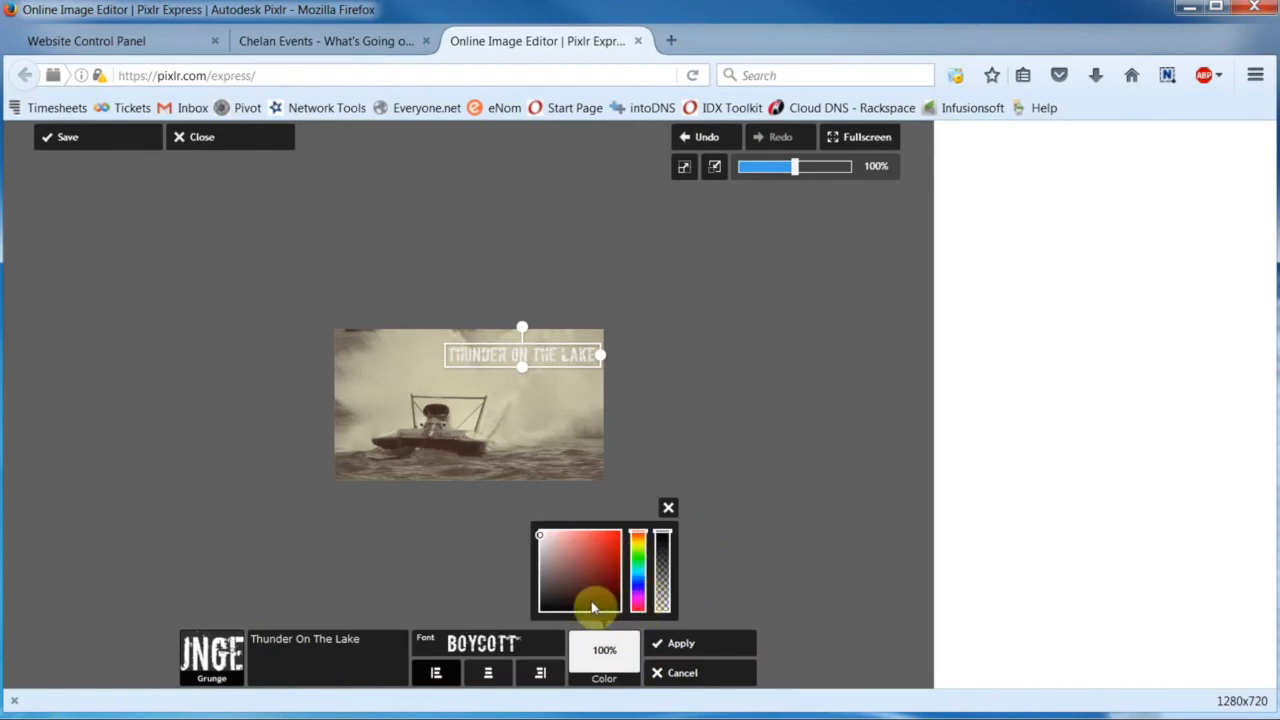
{"action": "left_click", "coordinate": [546, 603]}
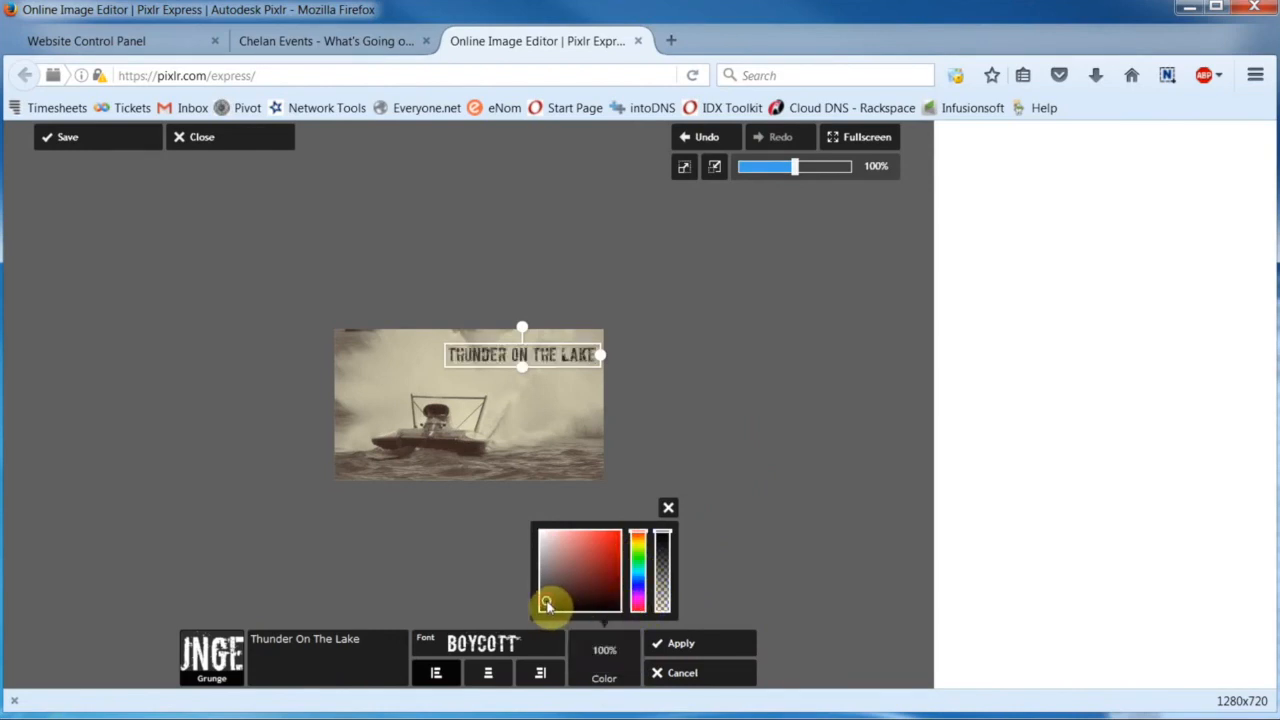
{"action": "left_click_drag", "start_coordinate": [543, 612], "coordinate": [546, 613]}
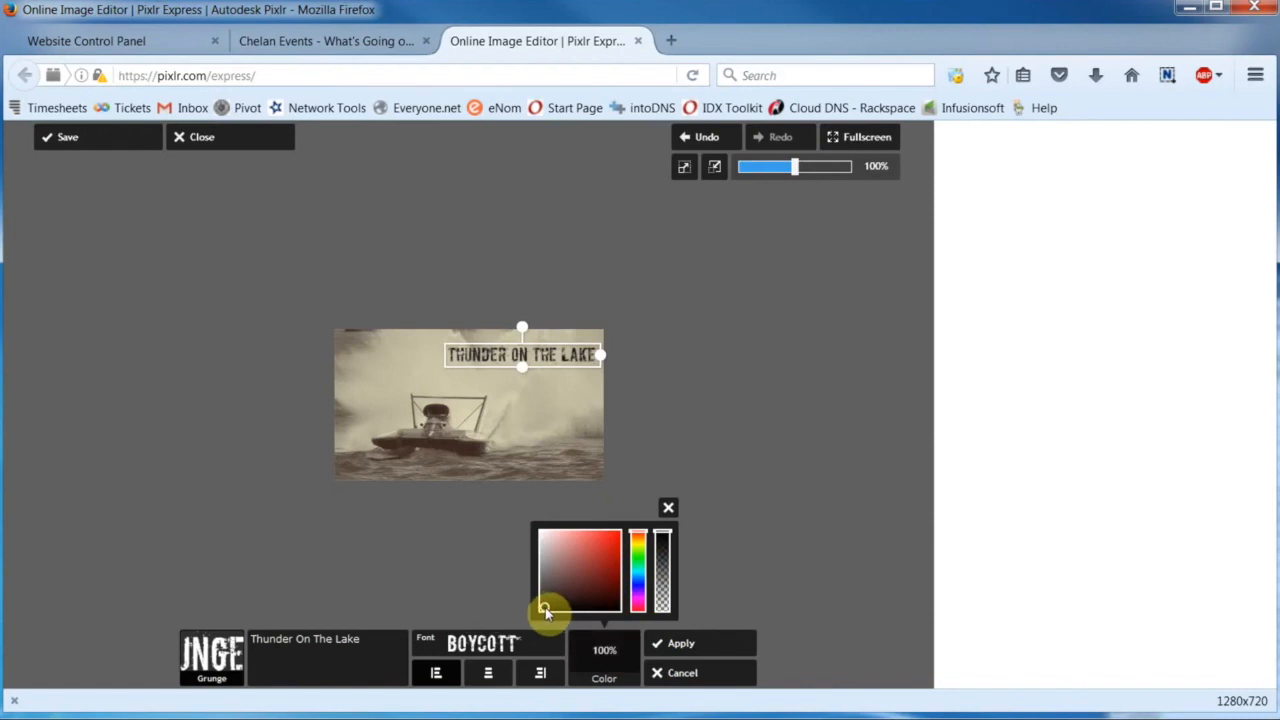
{"action": "left_click", "coordinate": [668, 645]}
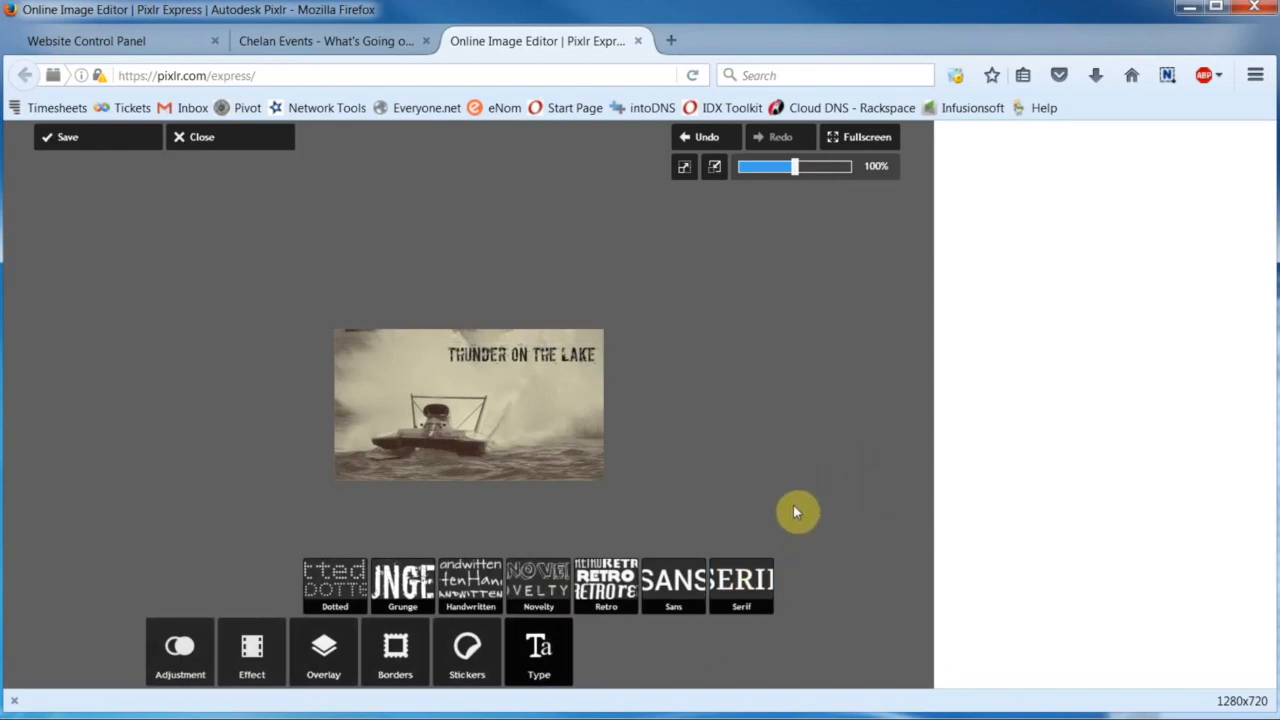
Apply the Blackelvn border from the Ink set to the photo with an amount of 100
{"action": "left_click", "coordinate": [400, 637]}
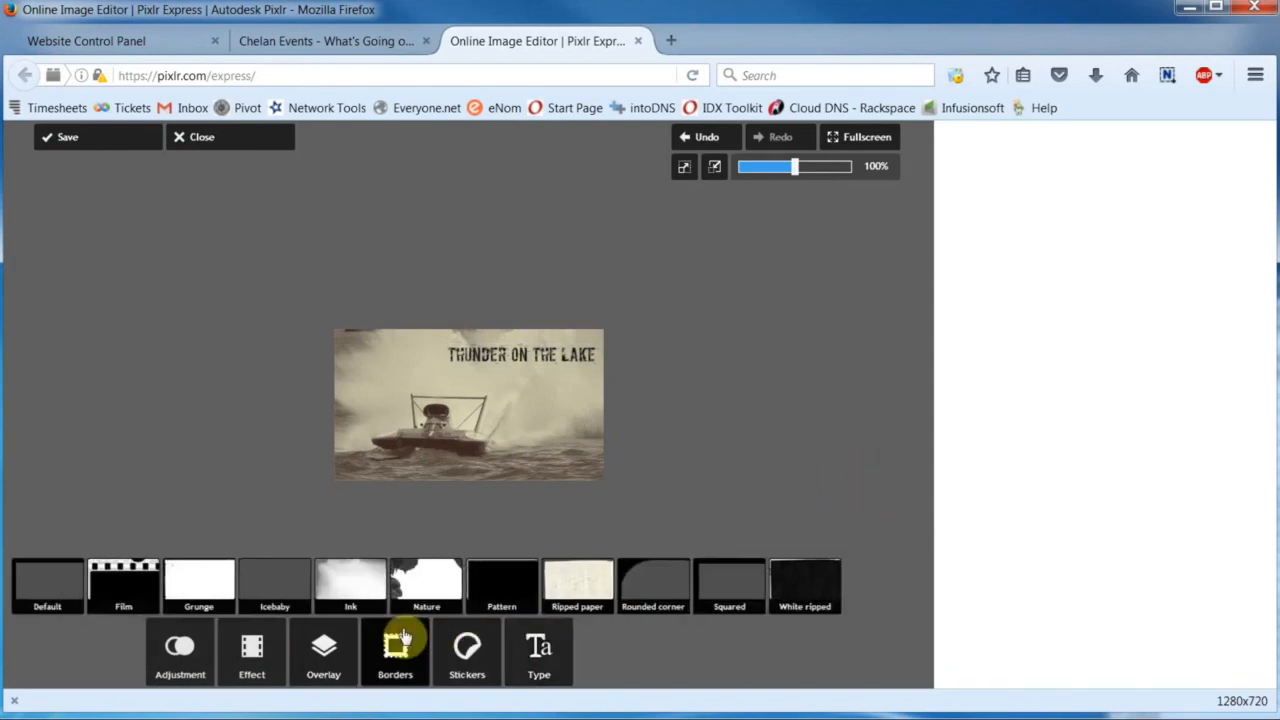
{"action": "left_click", "coordinate": [360, 590]}
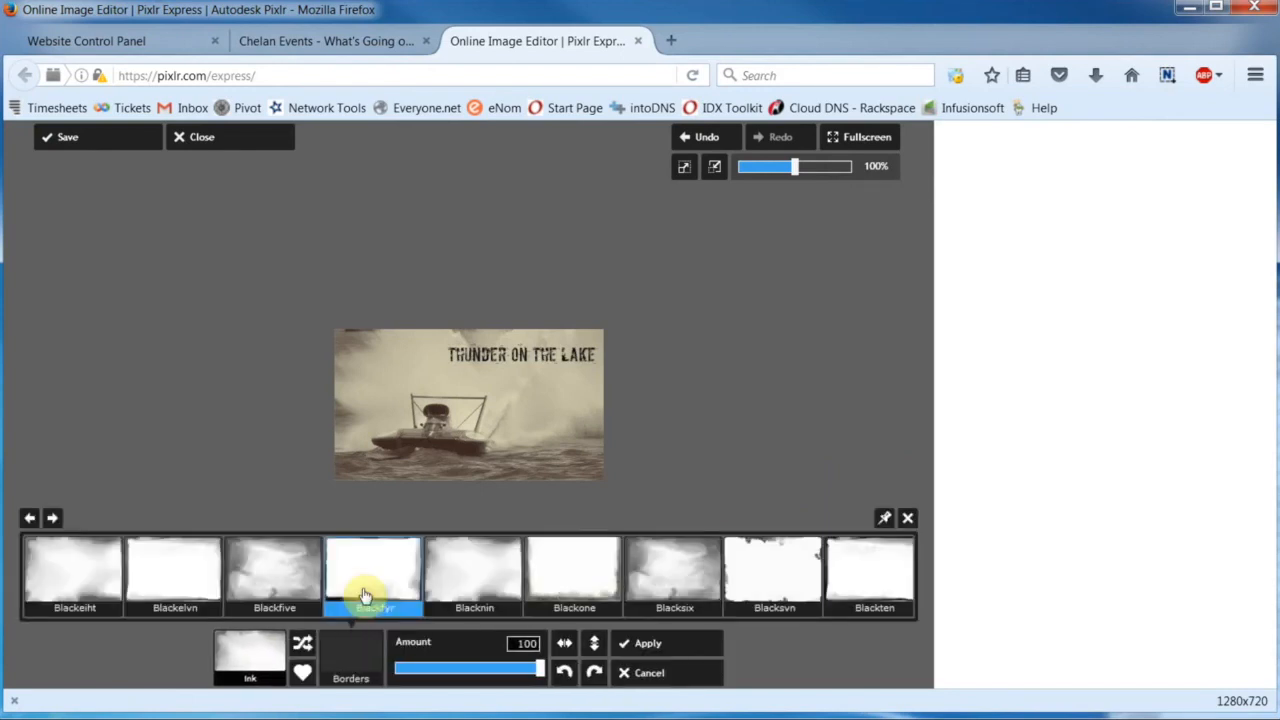
{"action": "left_click", "coordinate": [296, 646]}
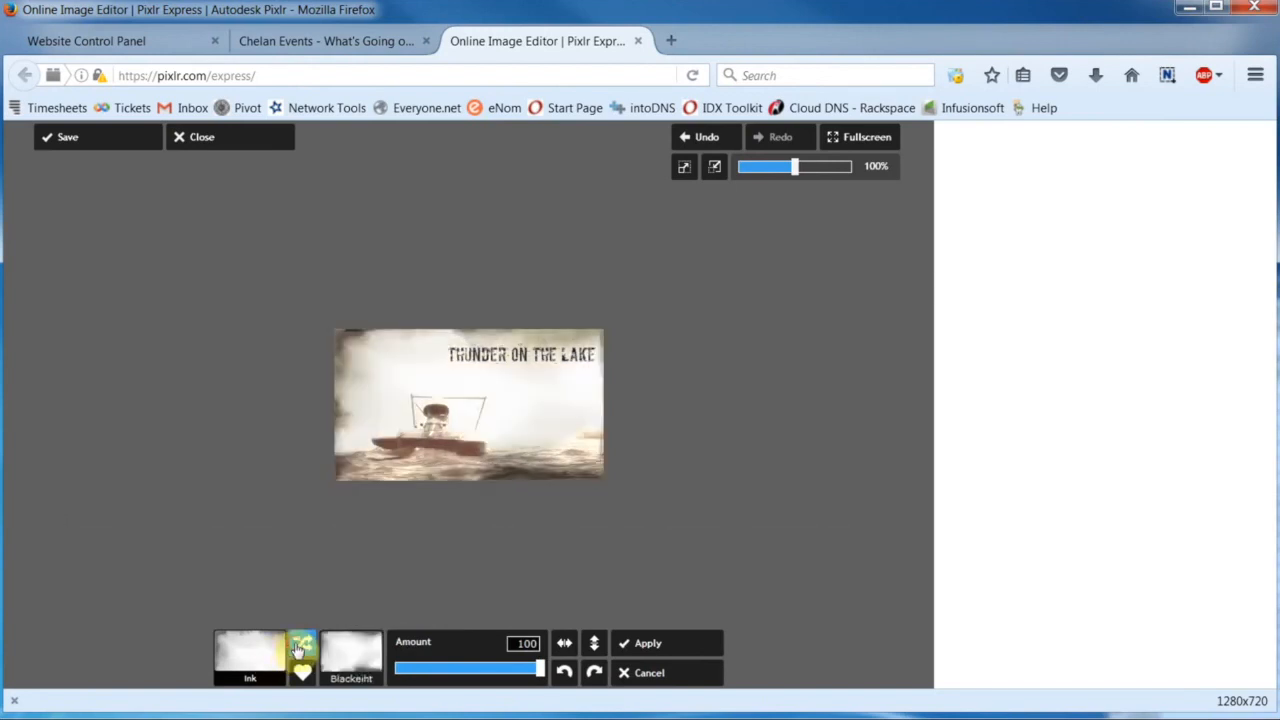
{"action": "left_click", "coordinate": [296, 646]}
{"action": "left_click", "coordinate": [296, 646]}
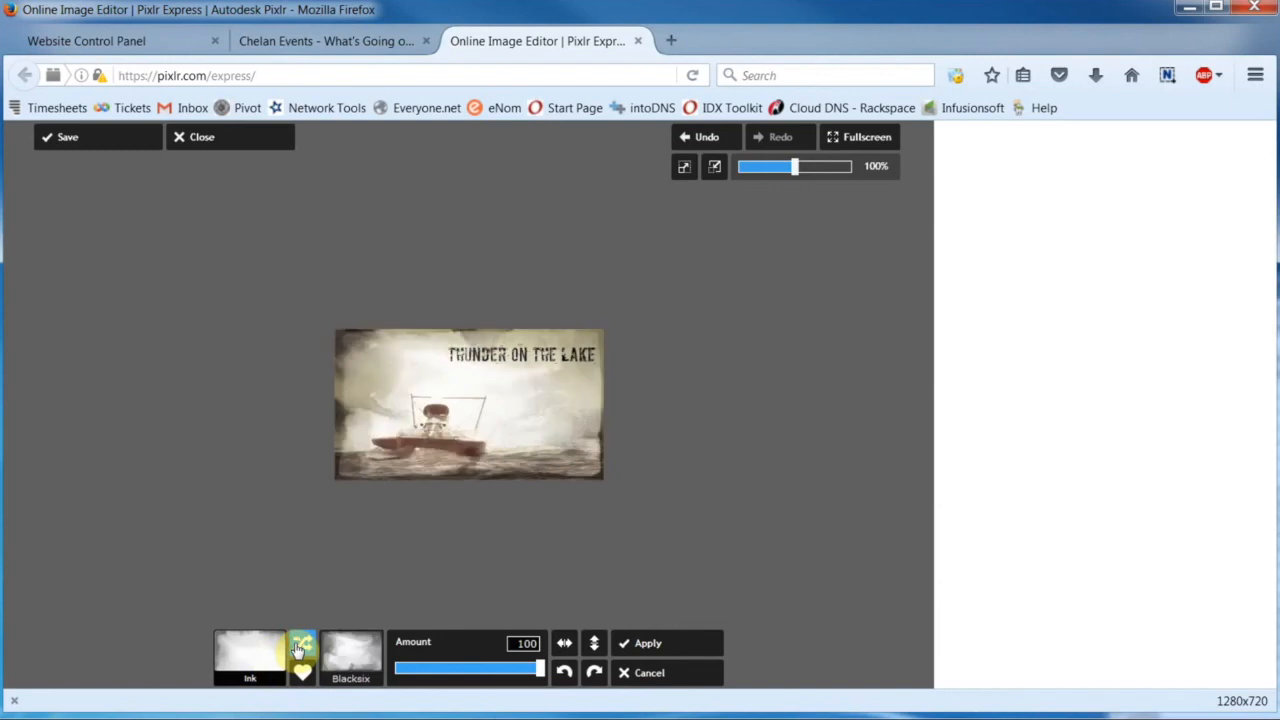
{"action": "left_click", "coordinate": [351, 680]}
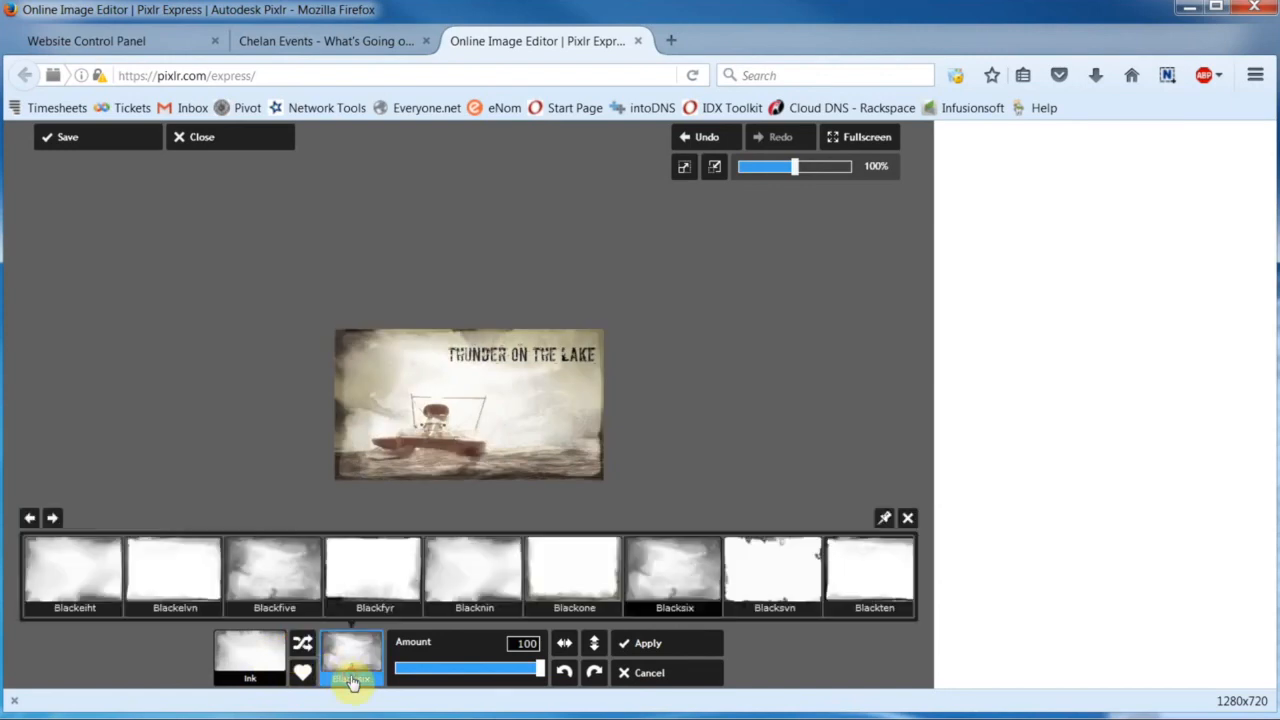
{"action": "left_click", "coordinate": [184, 582]}
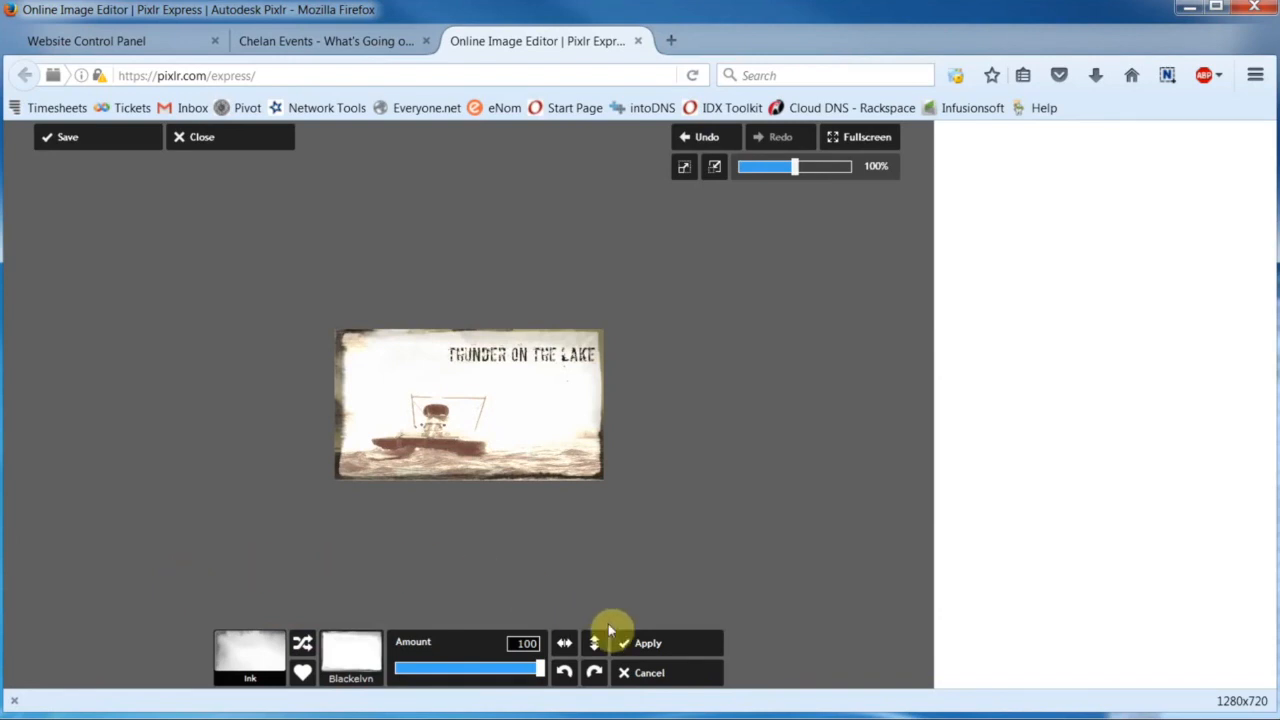
{"action": "left_click", "coordinate": [646, 645]}
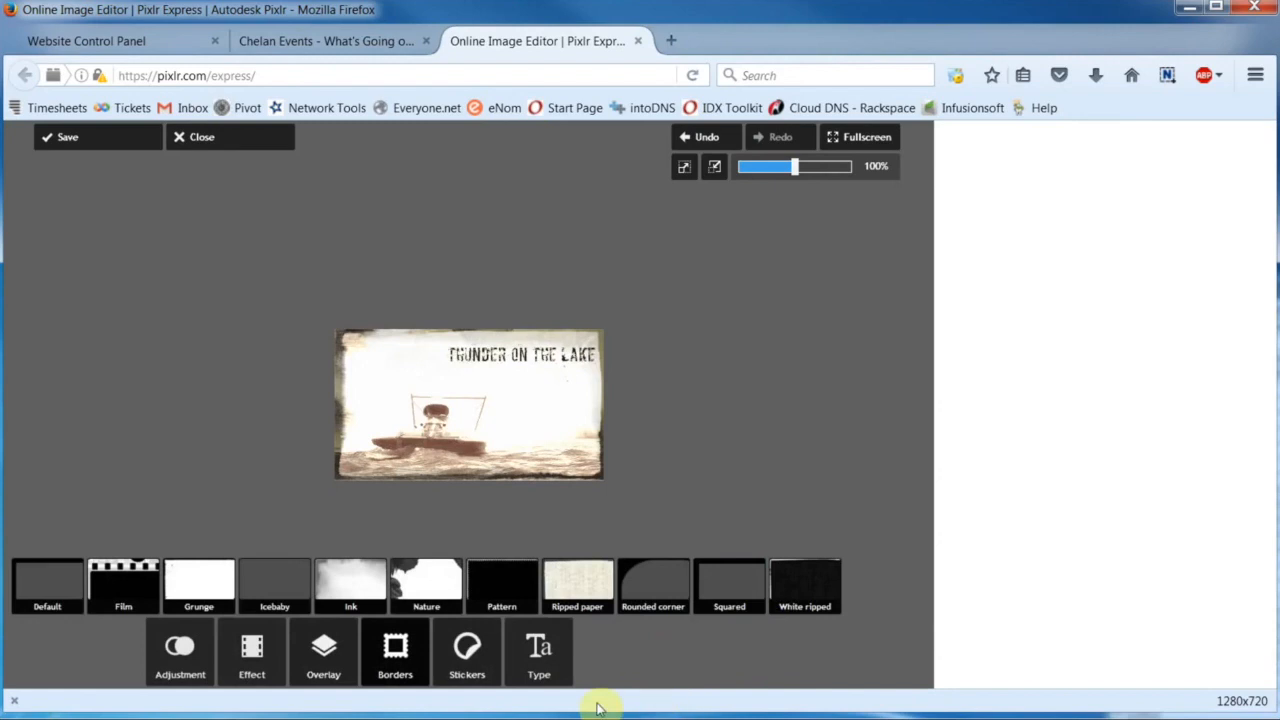
Add the Beam overlay from the Retro poster set to the photo and set its amount to 50
{"action": "left_click", "coordinate": [177, 650]}
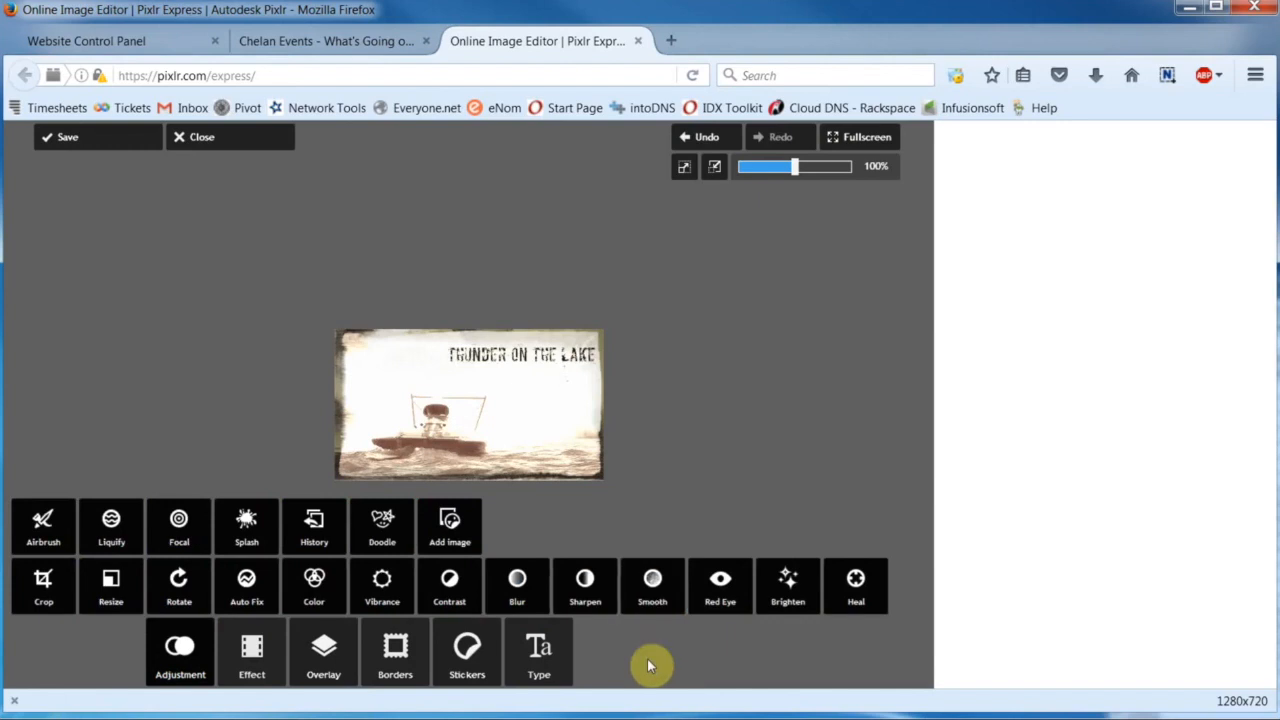
{"action": "left_click", "coordinate": [325, 652]}
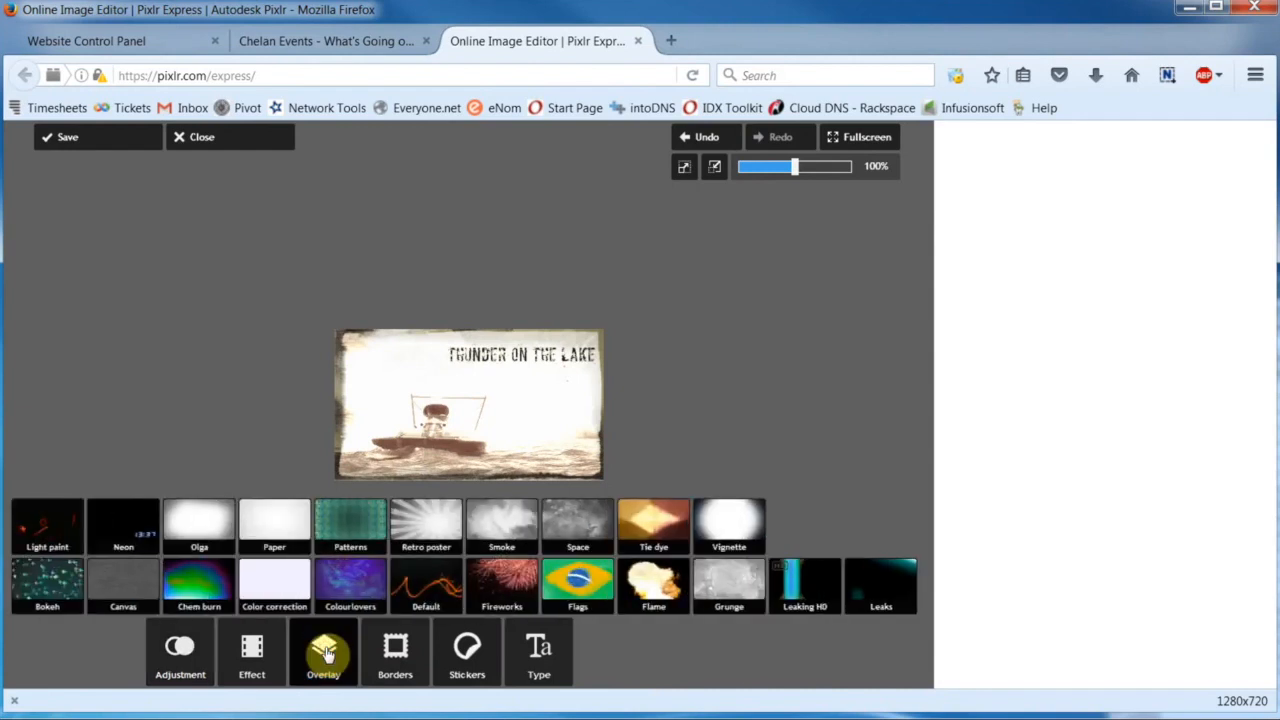
{"action": "left_click", "coordinate": [426, 520]}
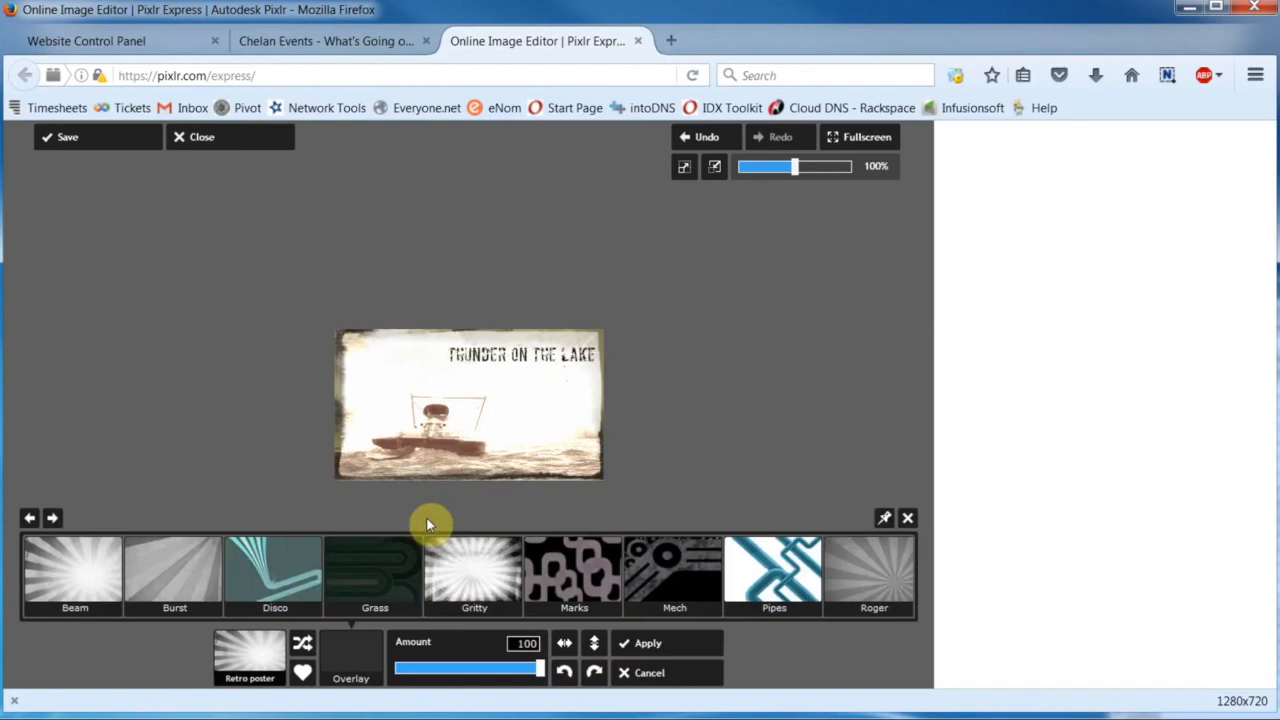
{"action": "left_click", "coordinate": [58, 570]}
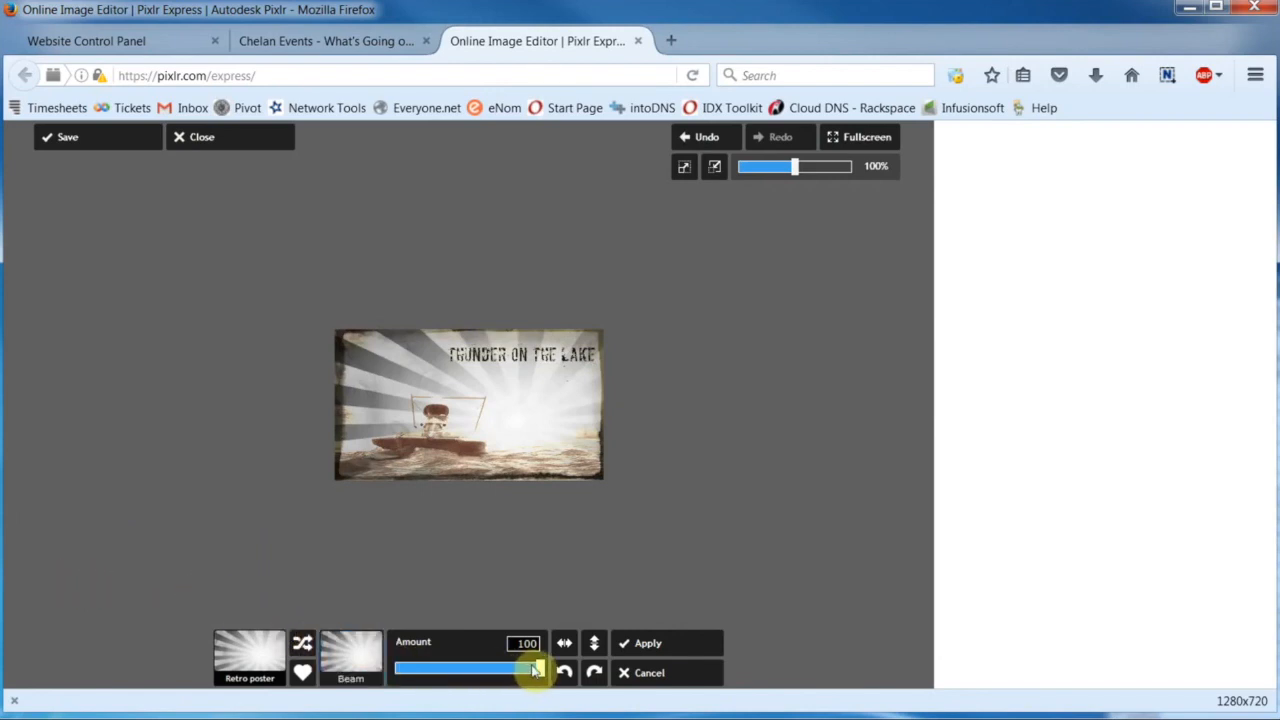
{"action": "left_click_drag", "start_coordinate": [537, 670], "coordinate": [469, 673]}
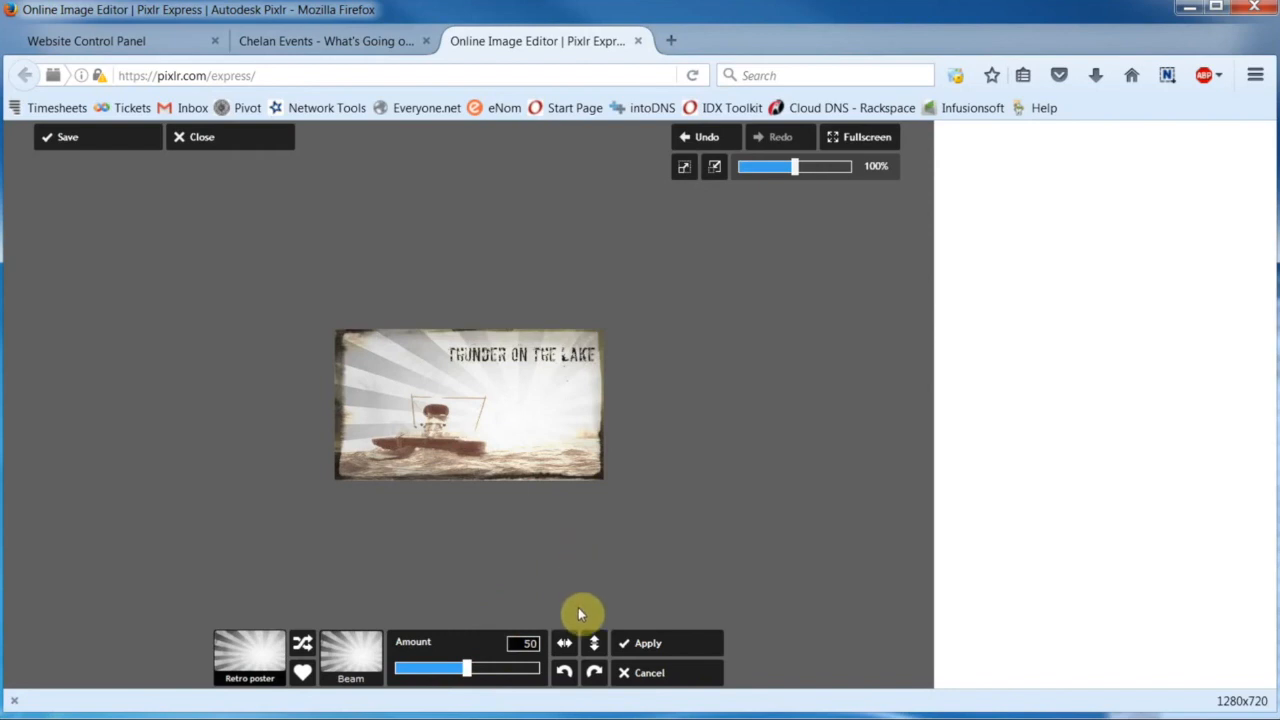
Try the overlay flipped horizontally and vertically, flip it back each time, and apply it in its original orientation
{"action": "left_click", "coordinate": [565, 644]}
{"action": "left_click", "coordinate": [565, 645]}
{"action": "left_click", "coordinate": [594, 645]}
{"action": "left_click", "coordinate": [594, 645]}
{"action": "left_click", "coordinate": [651, 645]}
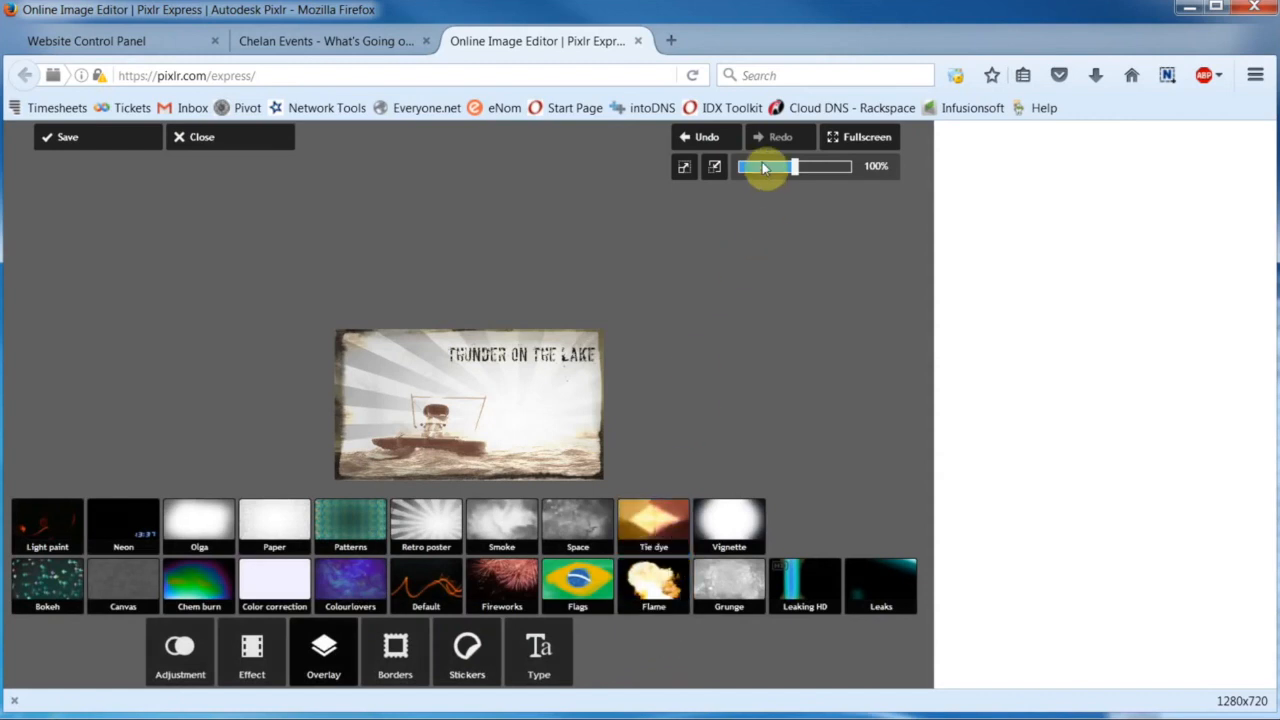
Undo the Beam overlay and redo it to compare the photo with and without it
{"action": "left_click", "coordinate": [706, 140]}
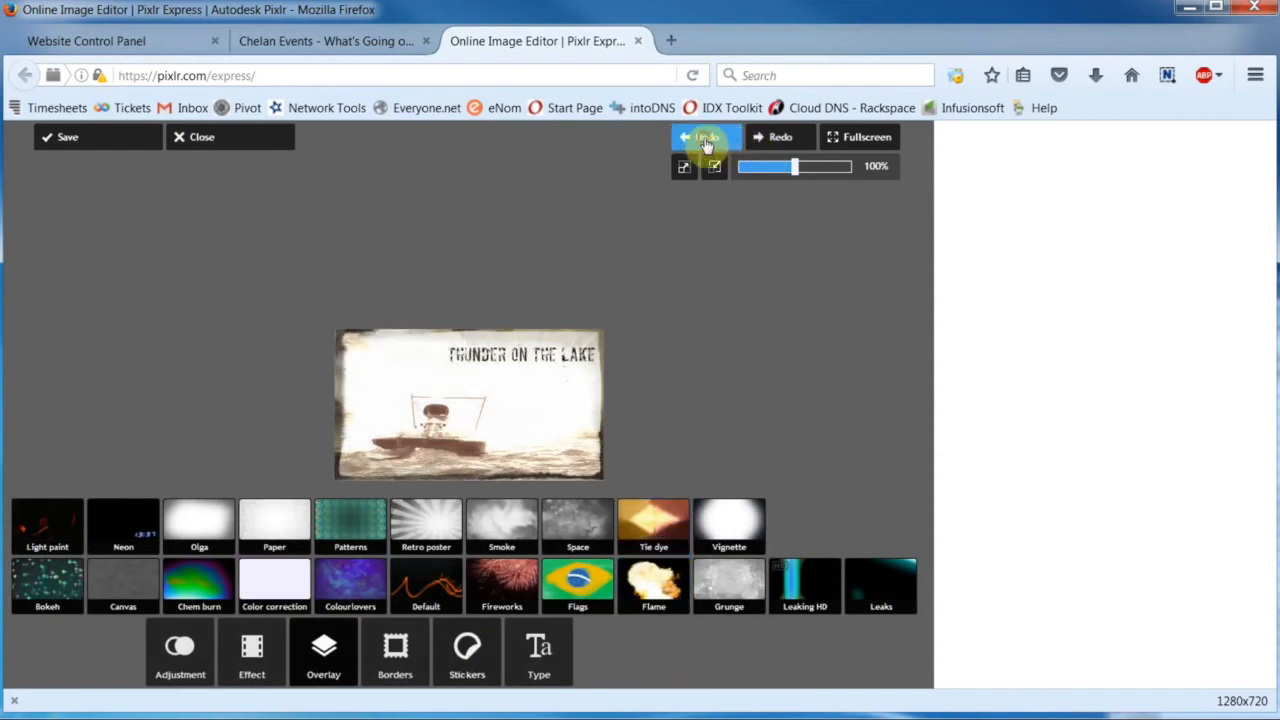
{"action": "left_click", "coordinate": [777, 137]}
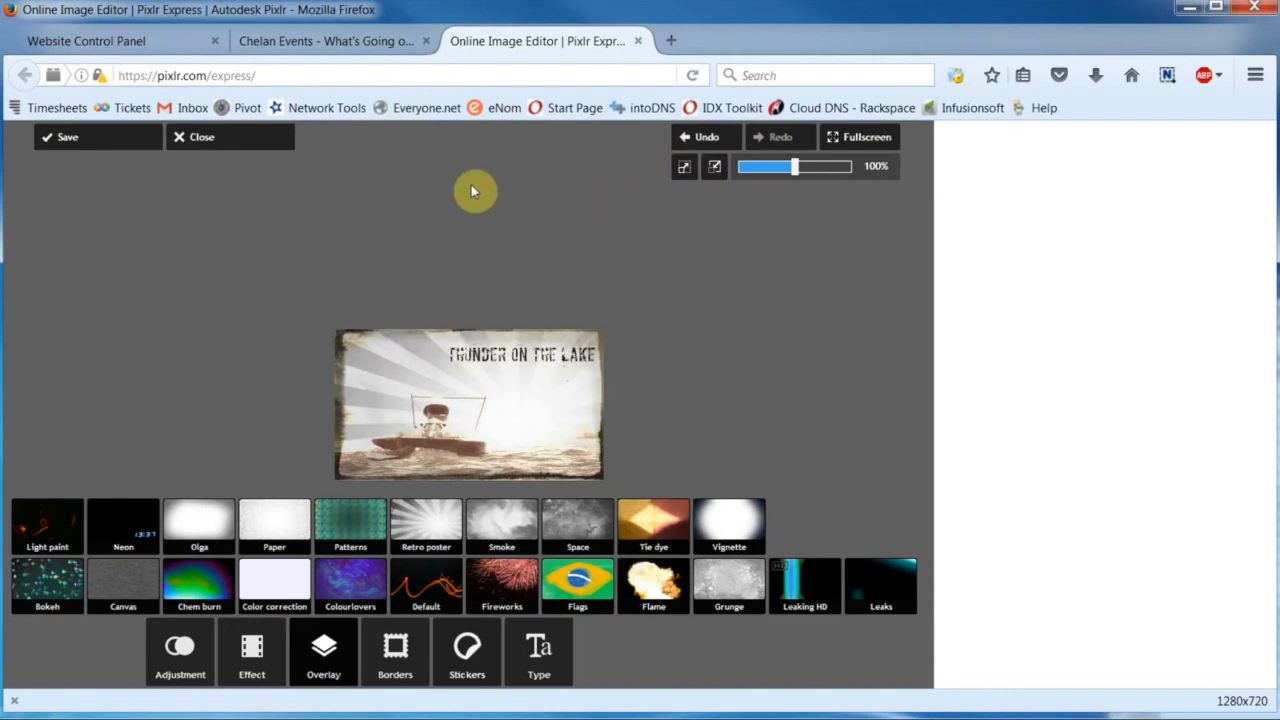
Save the edited photo to the Sample Pictures folder under the name Hydroplane_Final
{"action": "left_click", "coordinate": [50, 136]}
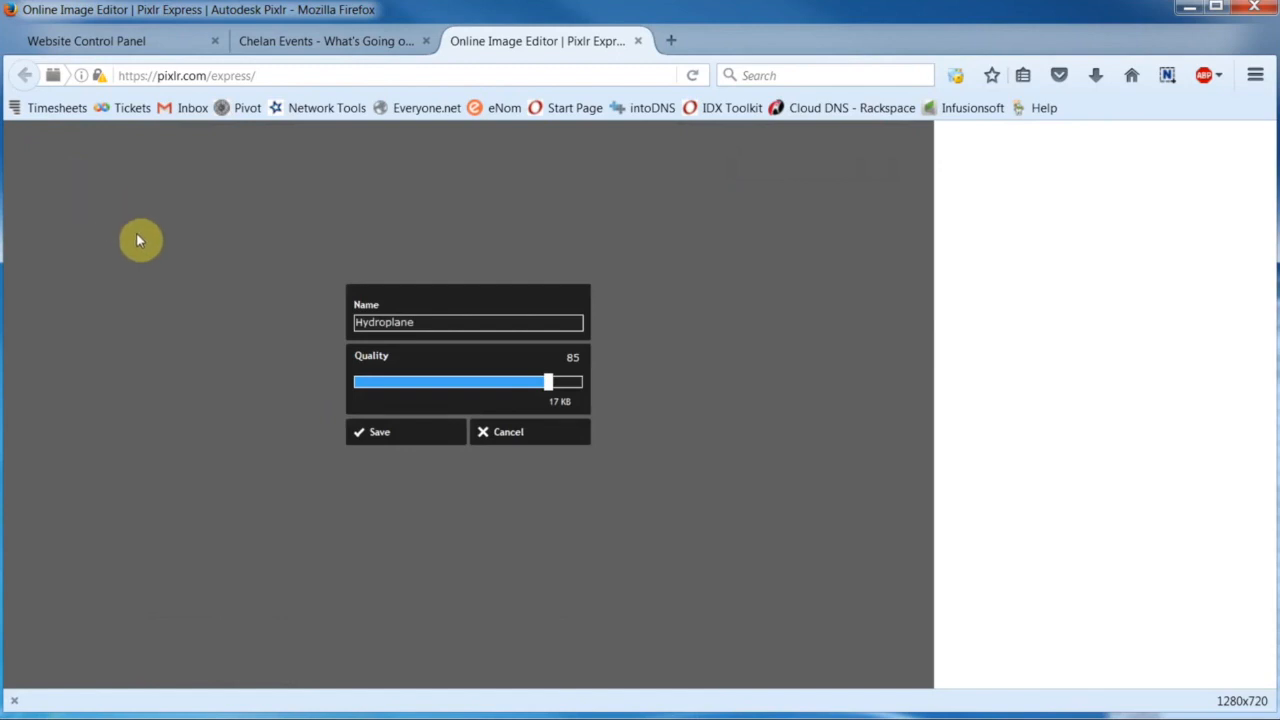
{"action": "left_click", "coordinate": [424, 323]}
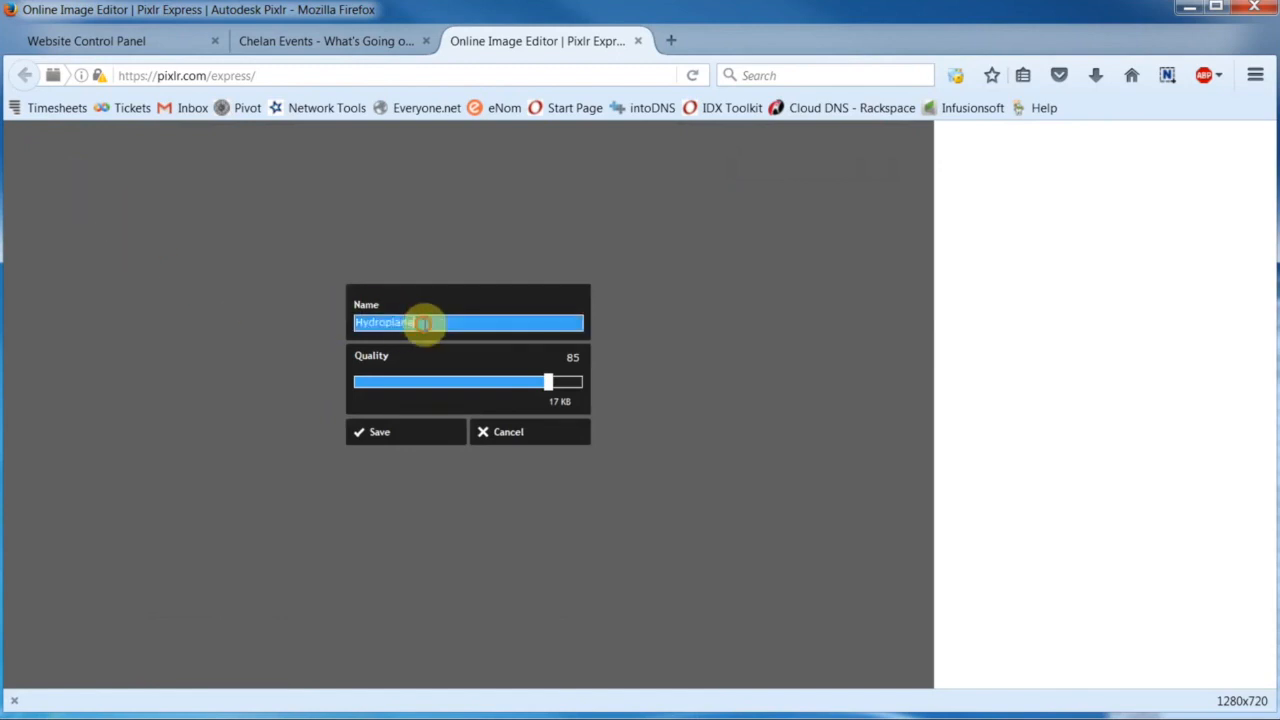
{"action": "type", "text": "_final"}
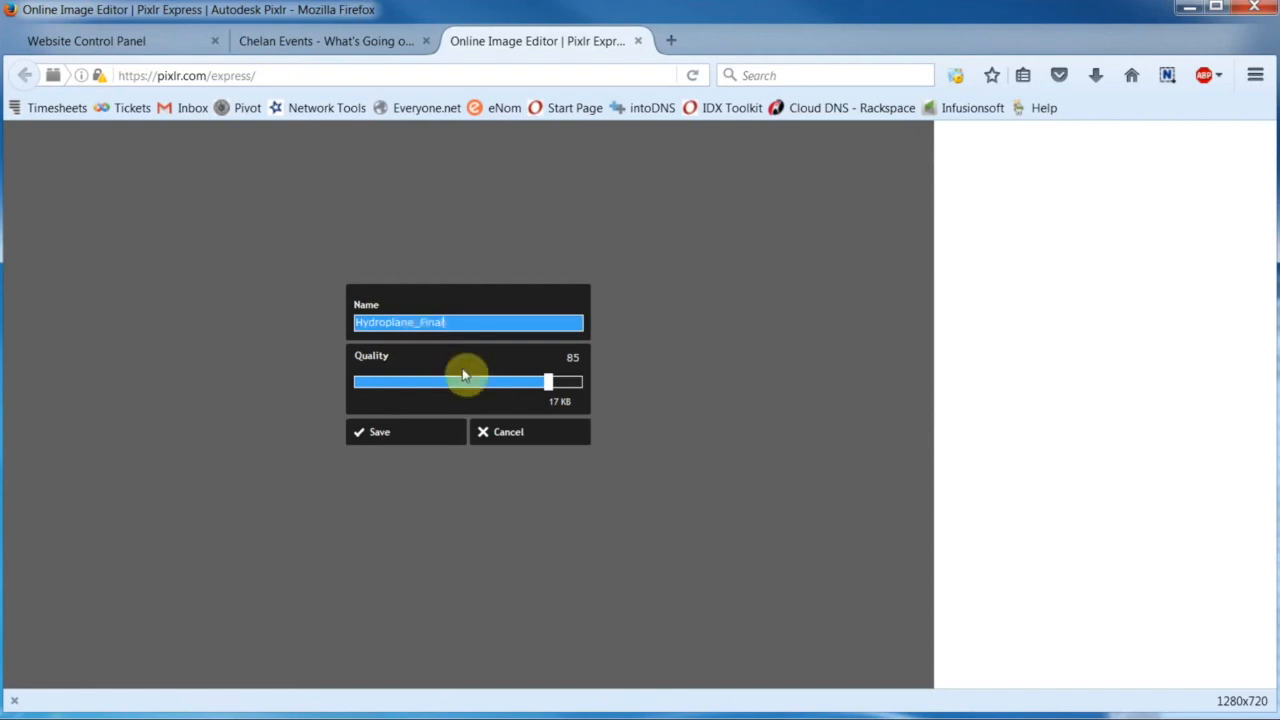
{"action": "left_click", "coordinate": [413, 443]}
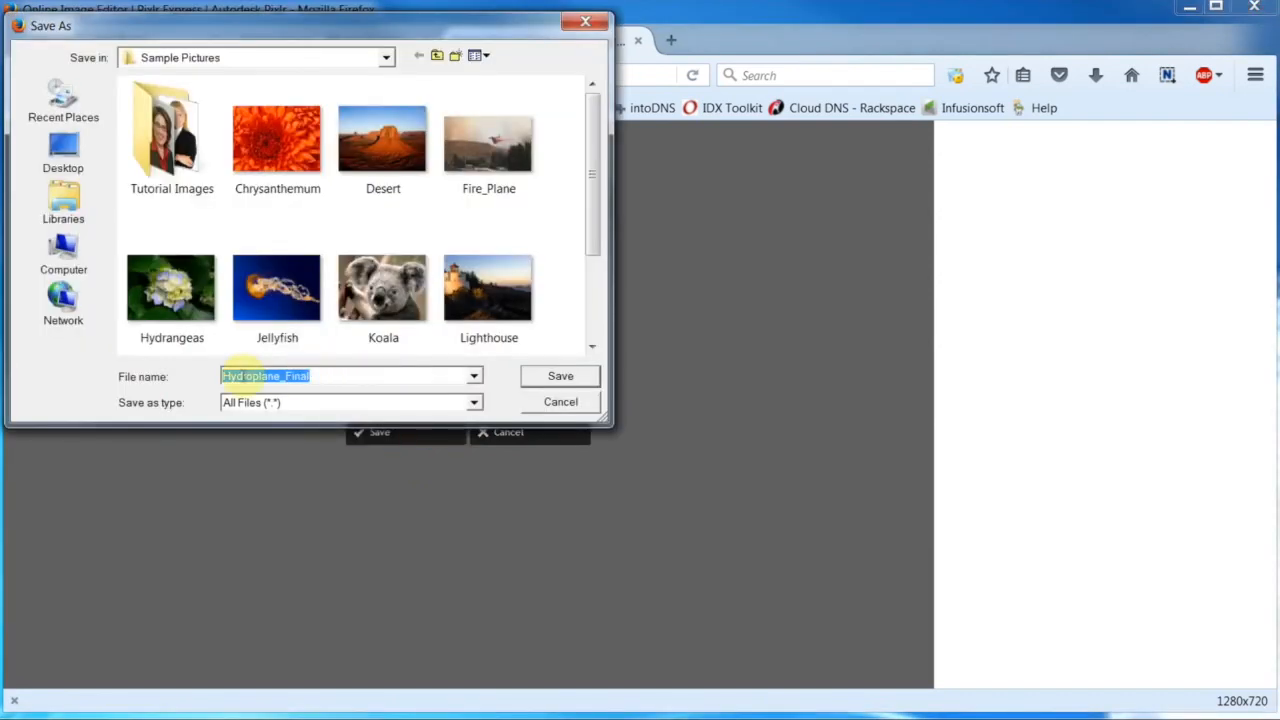
{"action": "left_click", "coordinate": [561, 379]}
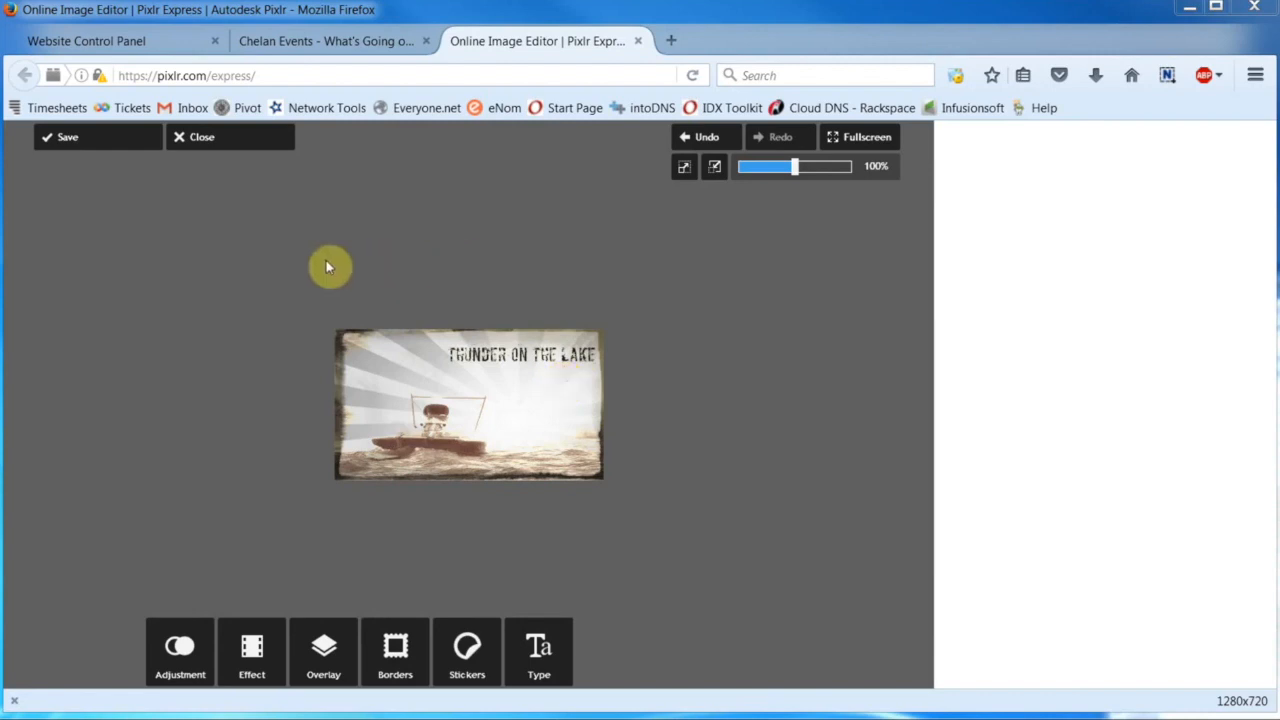
{"action": "left_click", "coordinate": [327, 42]}
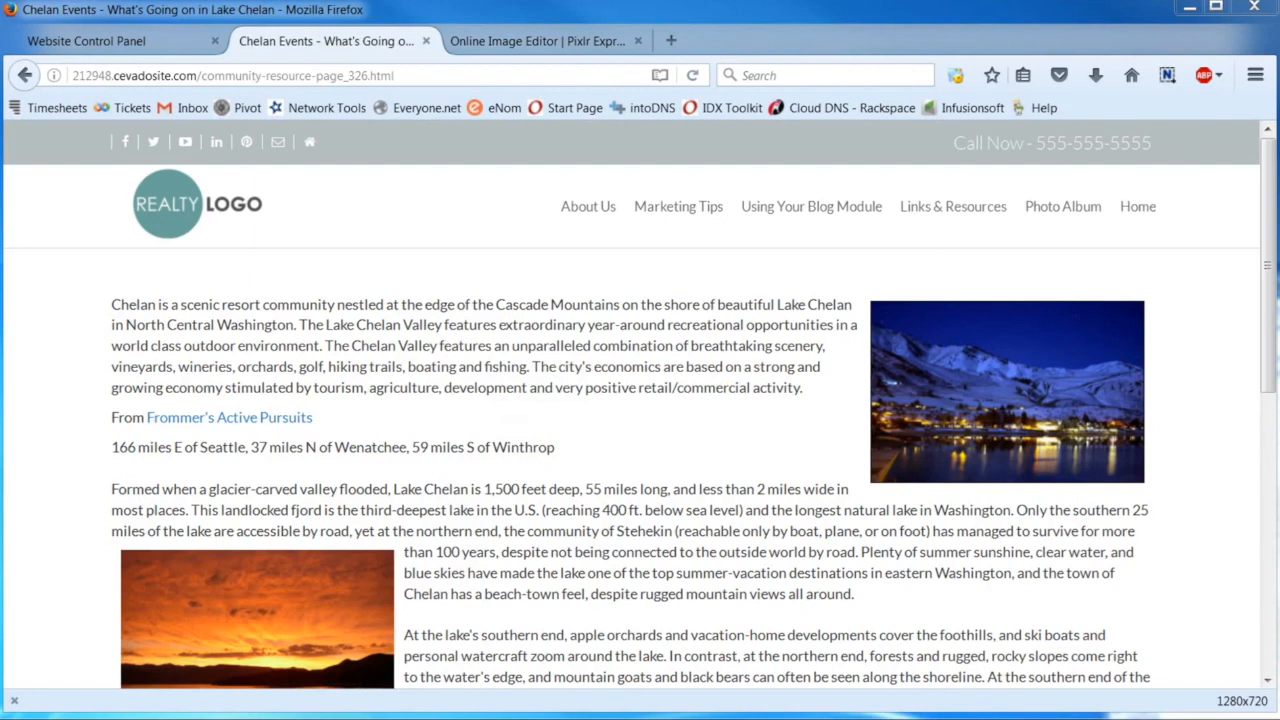
{"action": "key", "text": "ctrl+Tab"}
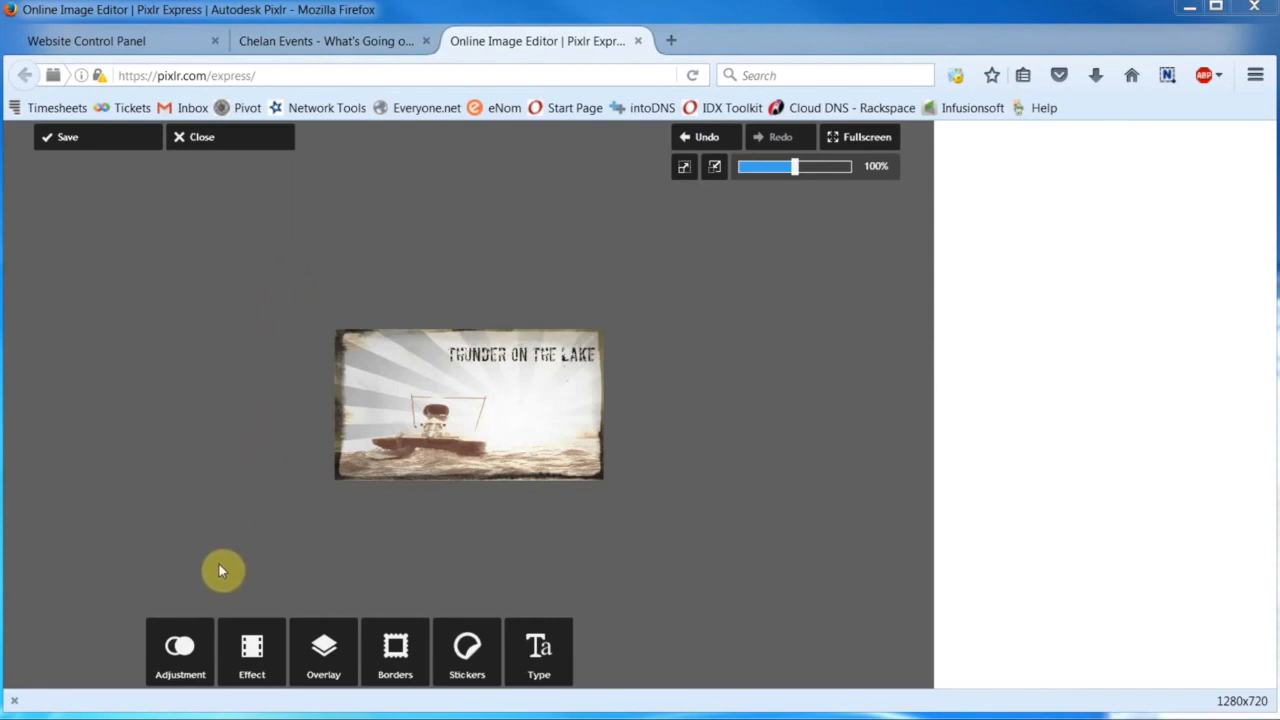
{"action": "left_click", "coordinate": [178, 650]}
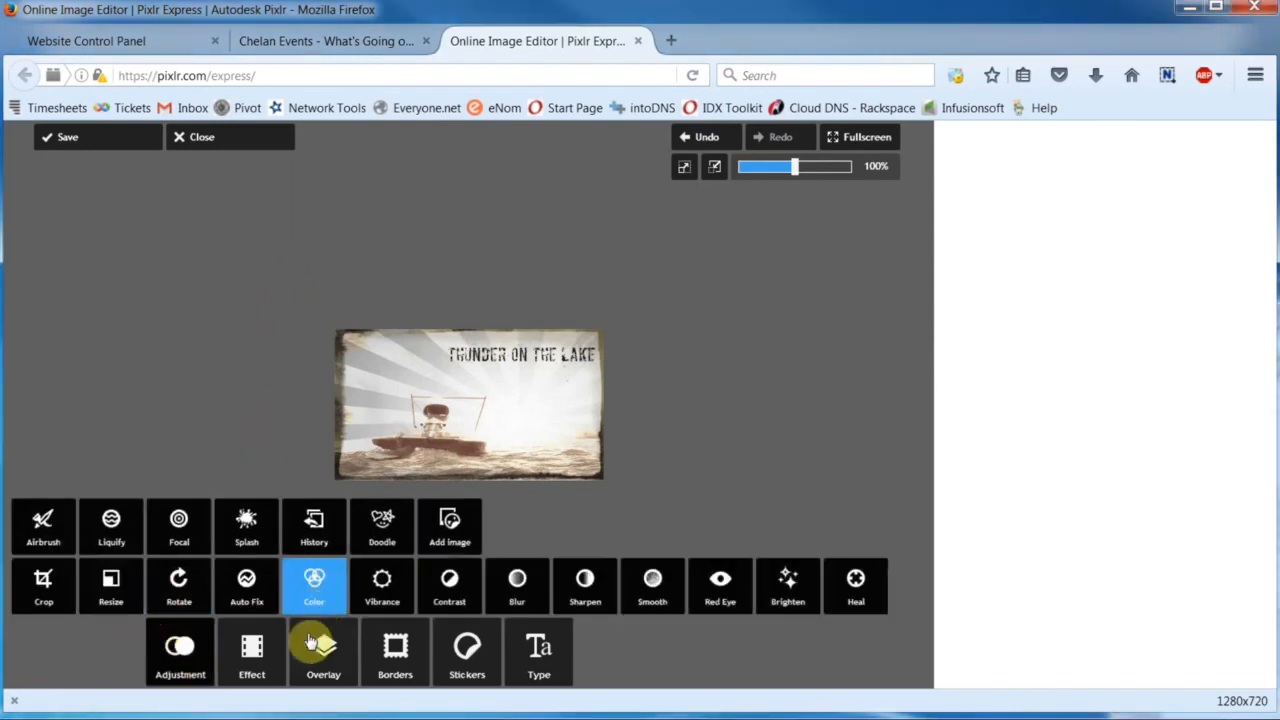
{"action": "left_click", "coordinate": [251, 651]}
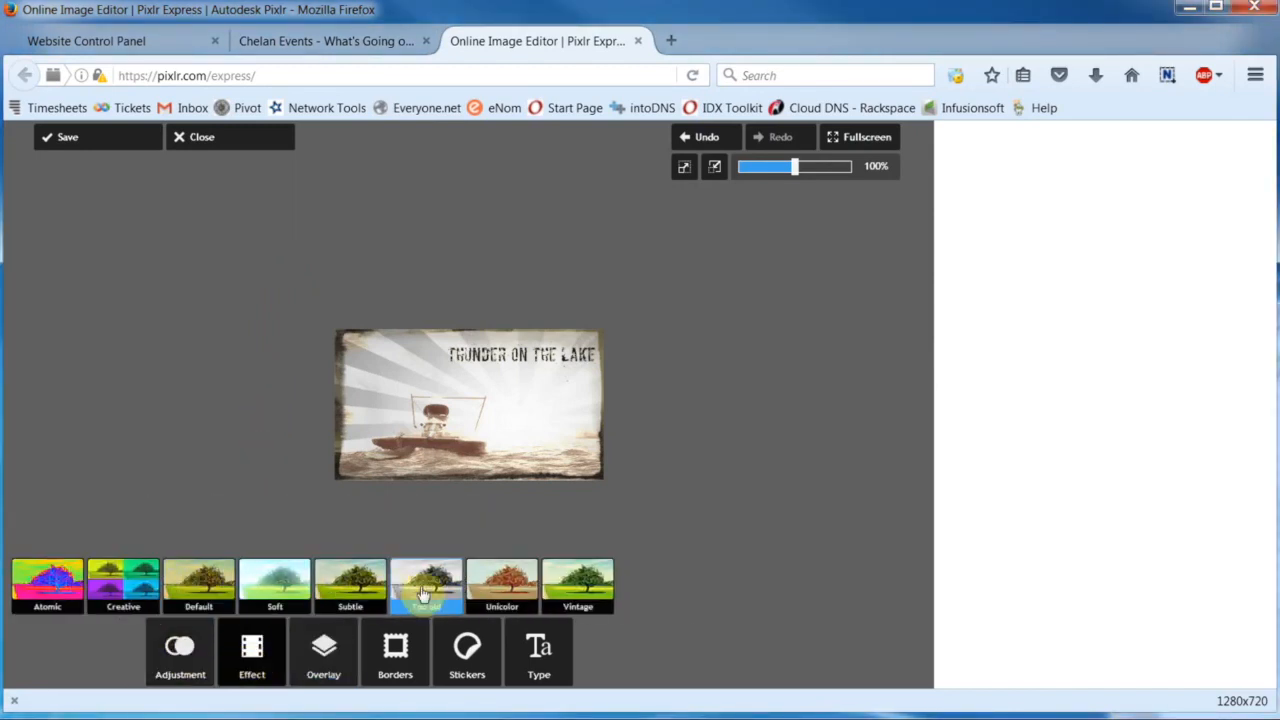
{"action": "left_click", "coordinate": [323, 652]}
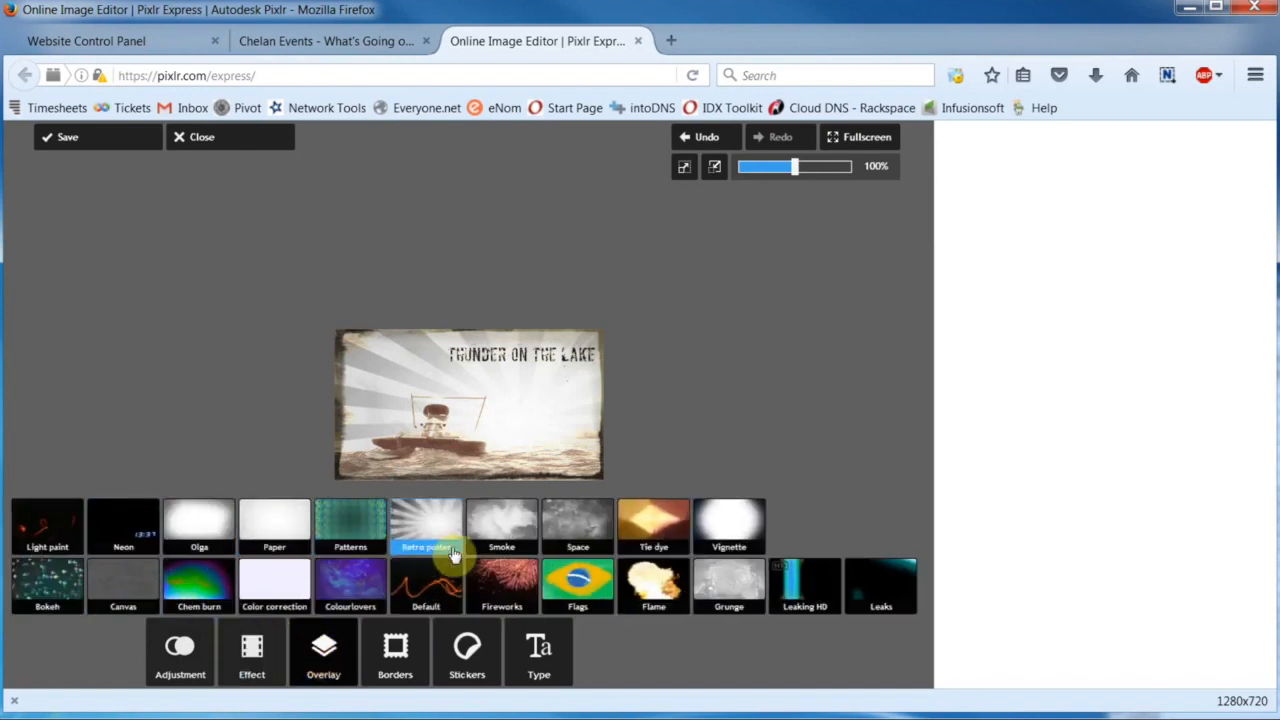
{"action": "left_click", "coordinate": [400, 651]}
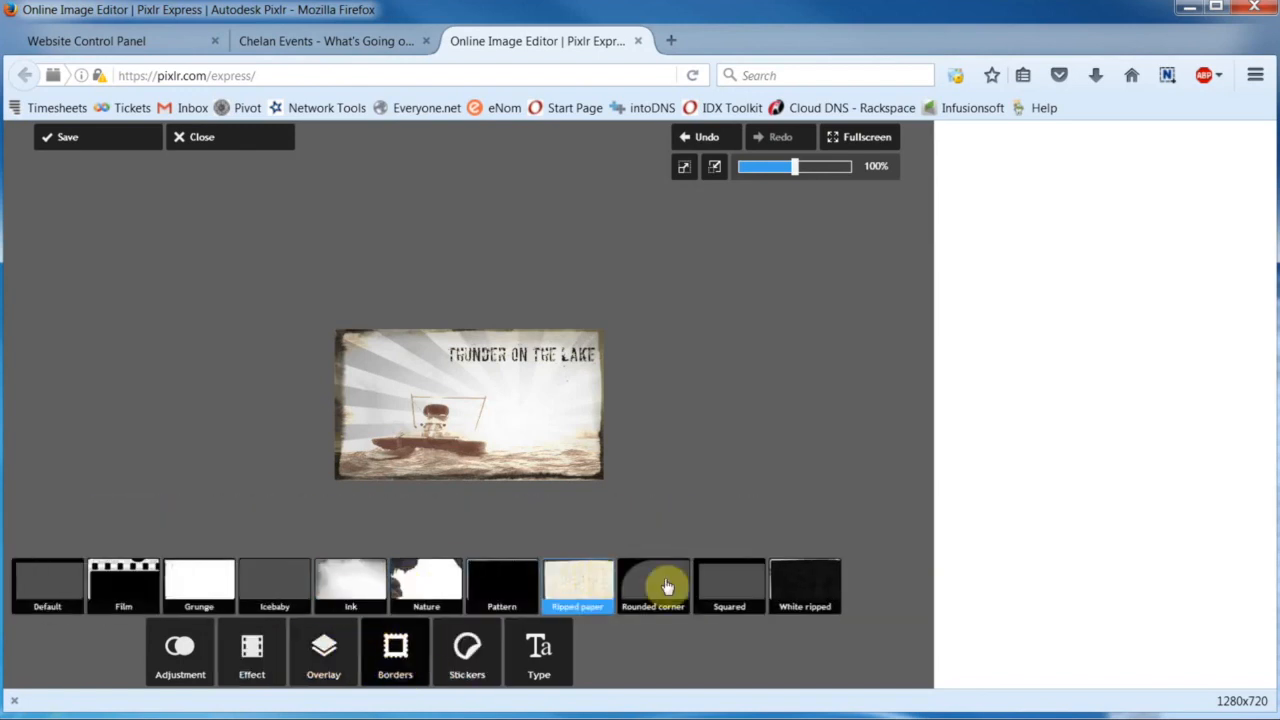
{"action": "left_click", "coordinate": [466, 655]}
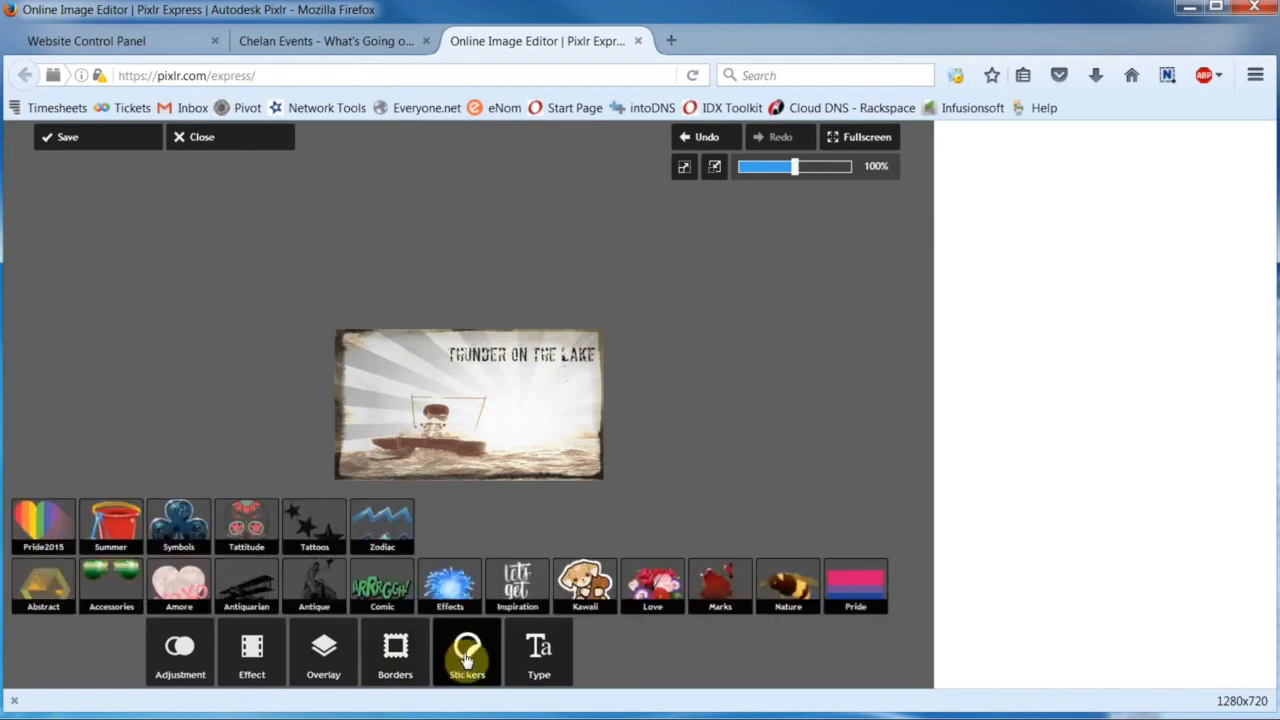
{"action": "left_click", "coordinate": [545, 652]}
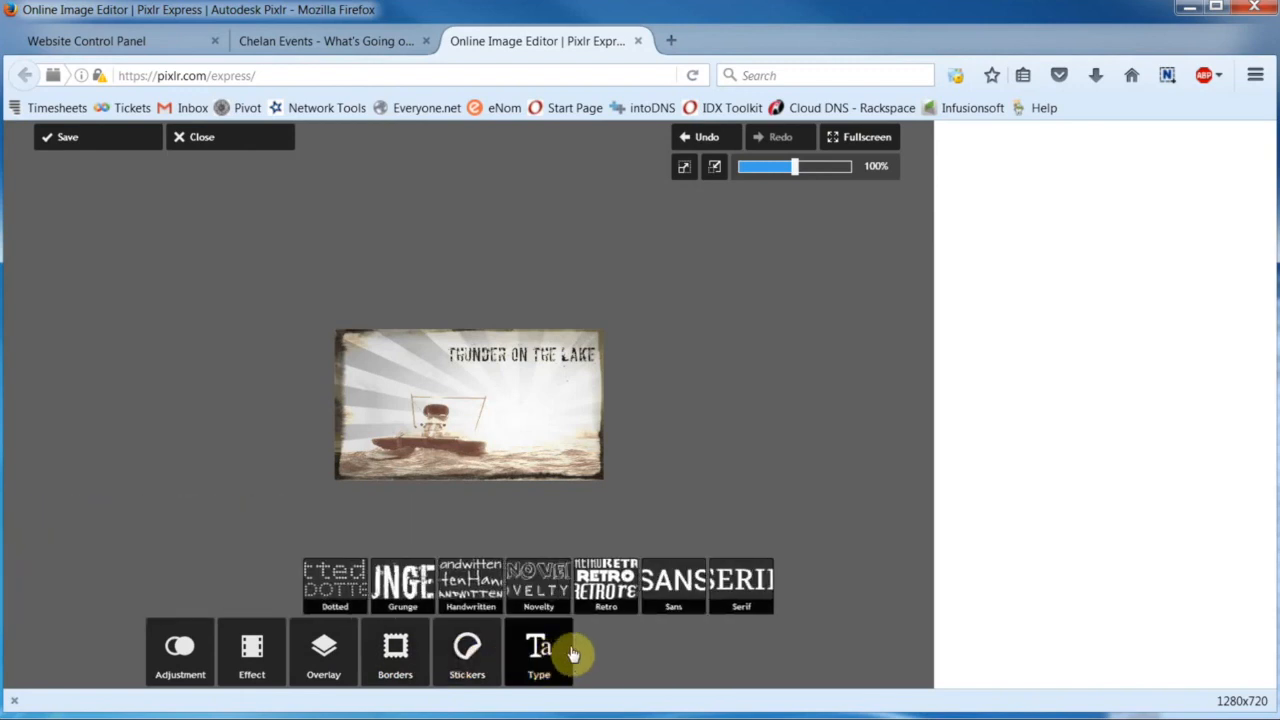